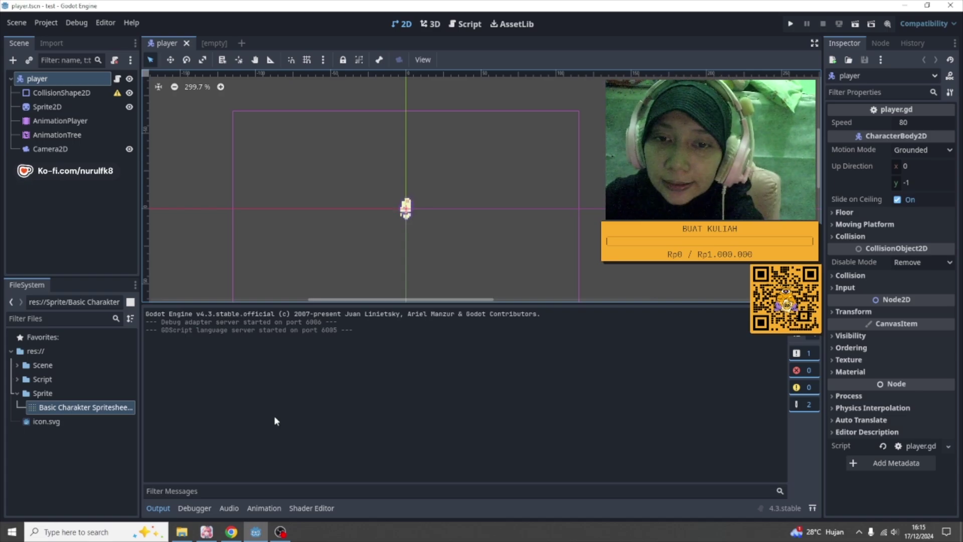
Create a folder named Tileset in the project's res:// root and select it
left_click(21, 353)
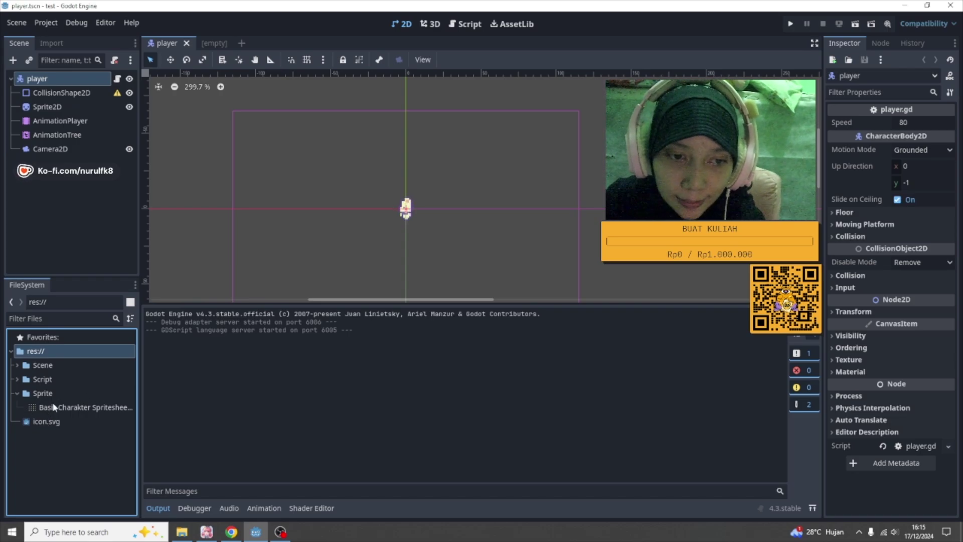
right_click(18, 352)
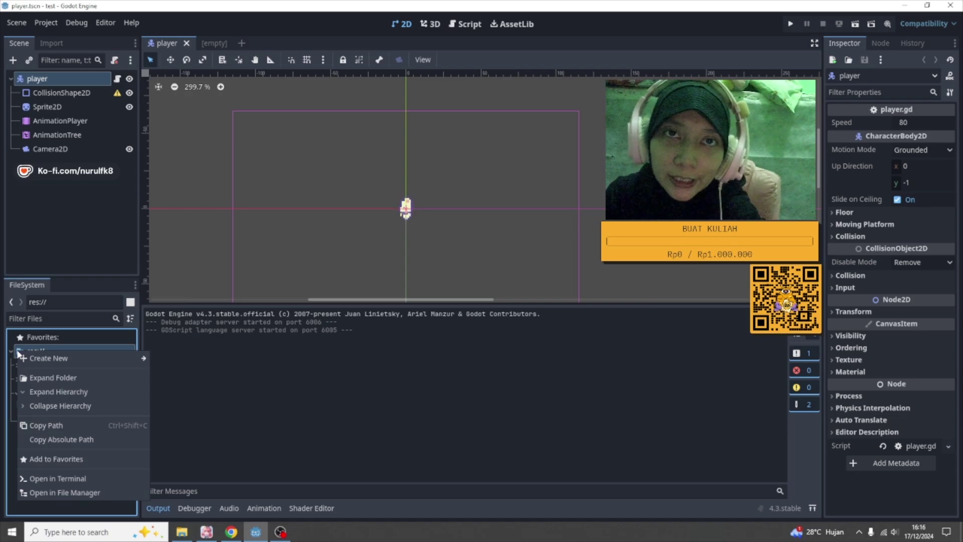
mouse_move(52, 360)
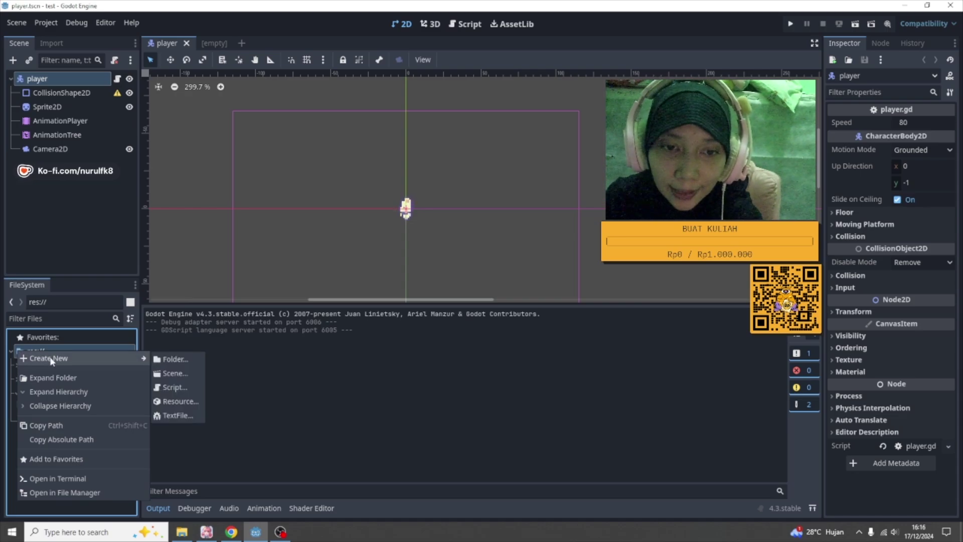
left_click(179, 359)
type("T")
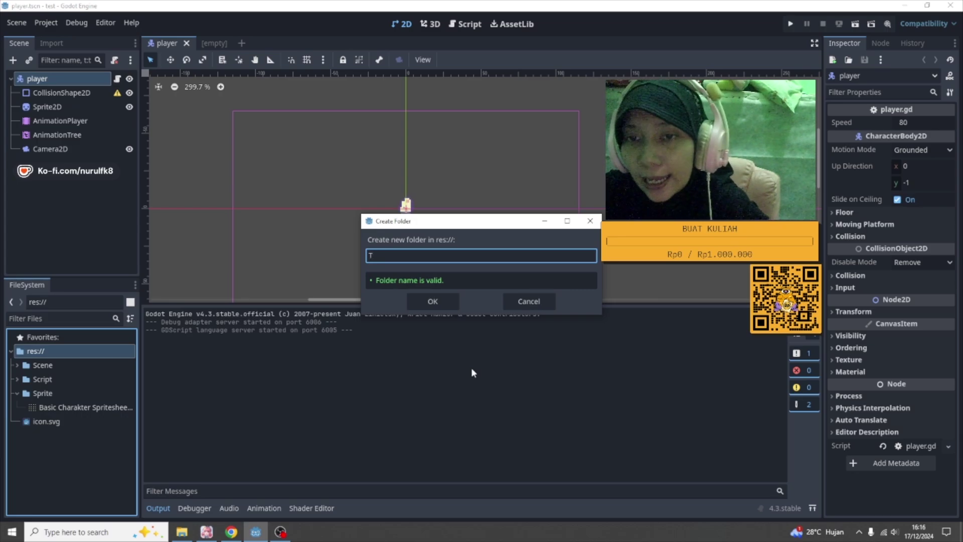
type("ilesets")
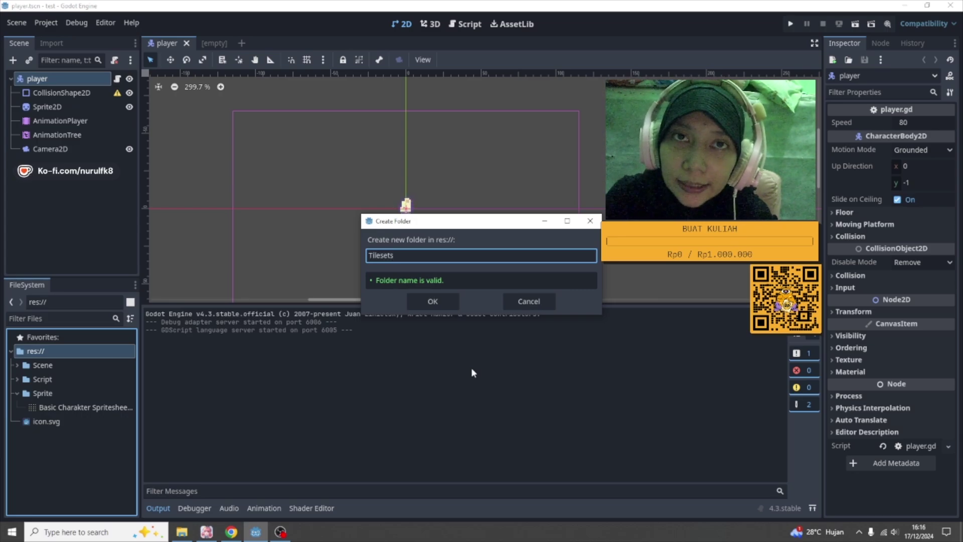
key("BackSpace")
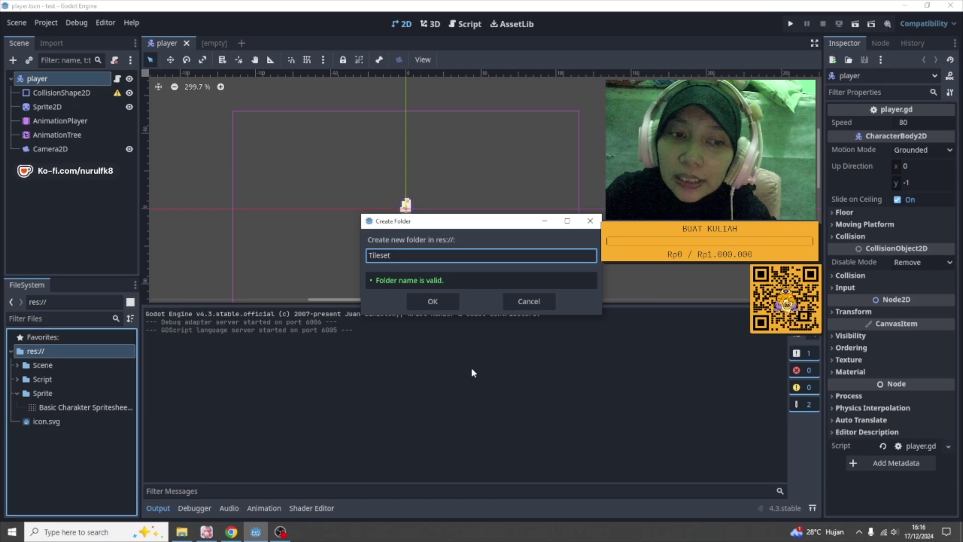
key("Return")
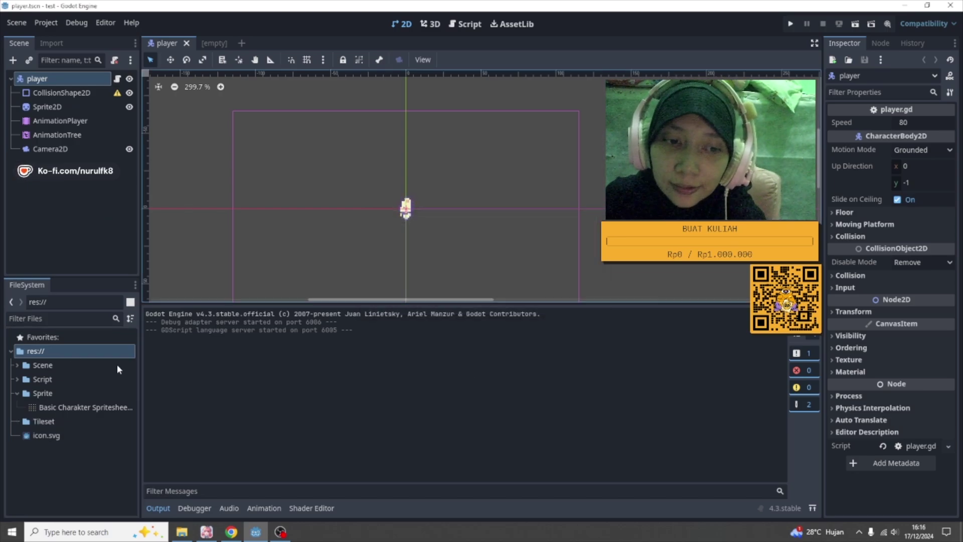
left_click(48, 422)
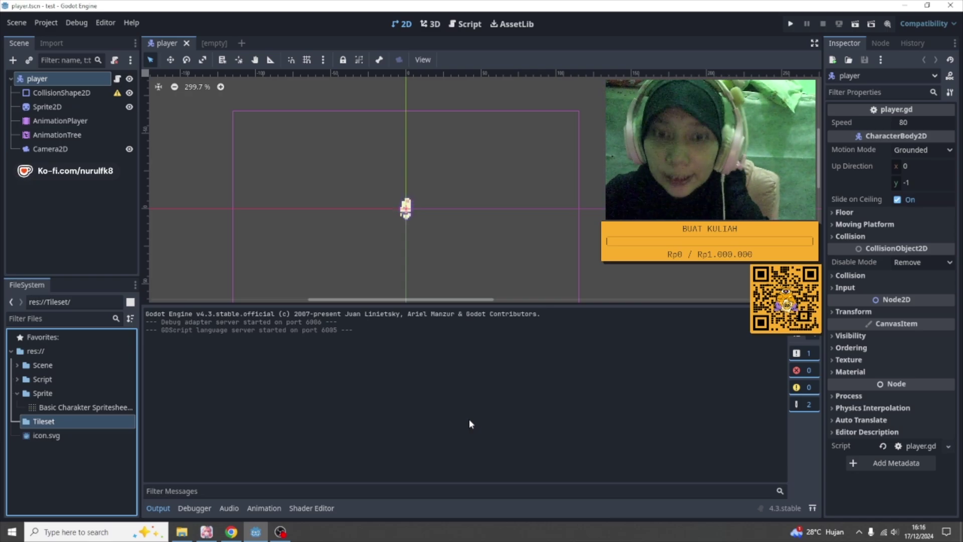
Switch to File Explorer, open the Tilesets folder of the Sprout Lands basic pack and preview the Grass image
left_click(183, 531)
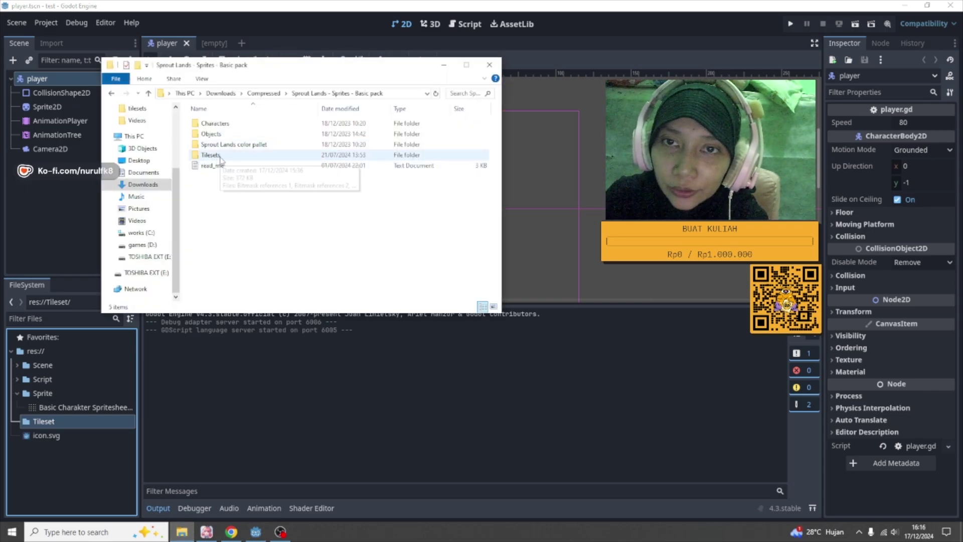
double_click(221, 156)
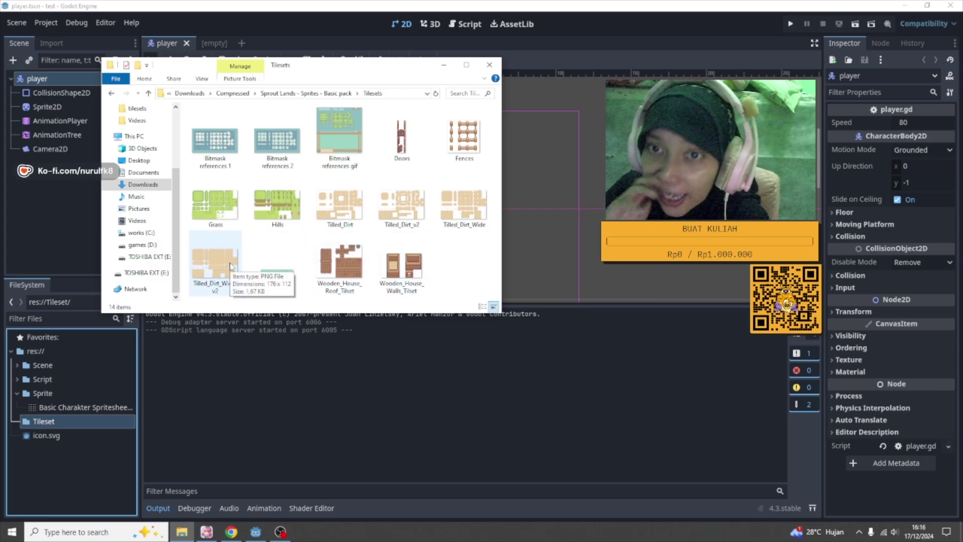
left_click(207, 217)
double_click(207, 217)
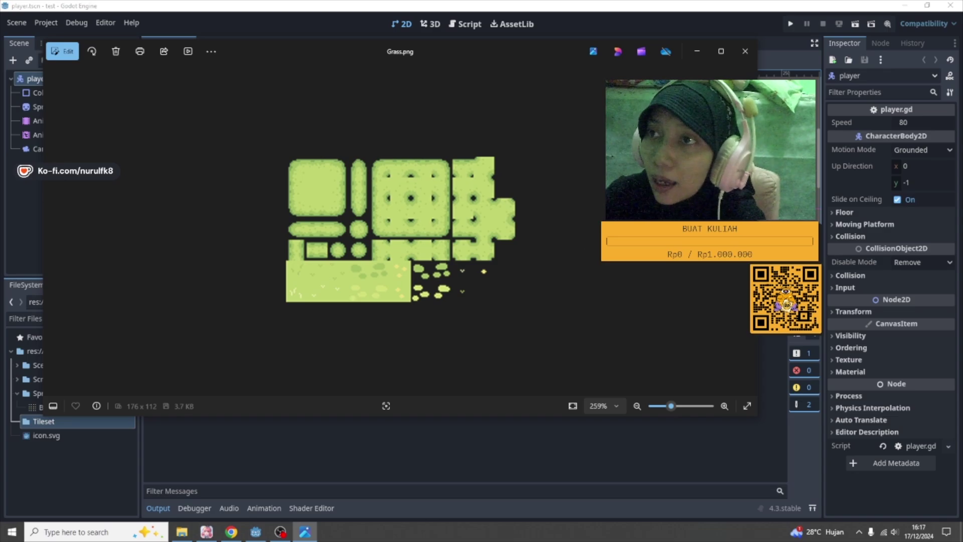
left_click(697, 51)
Copy all the files from the Tilesets folder into the Tileset folder of the test project under Godot on the games (D:) drive
left_click(215, 139)
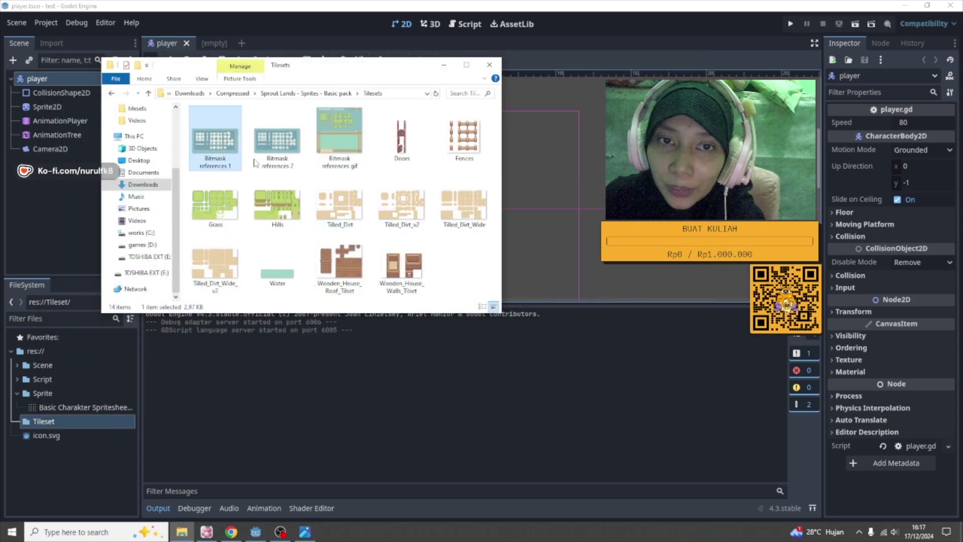
left_click(402, 256, "shift")
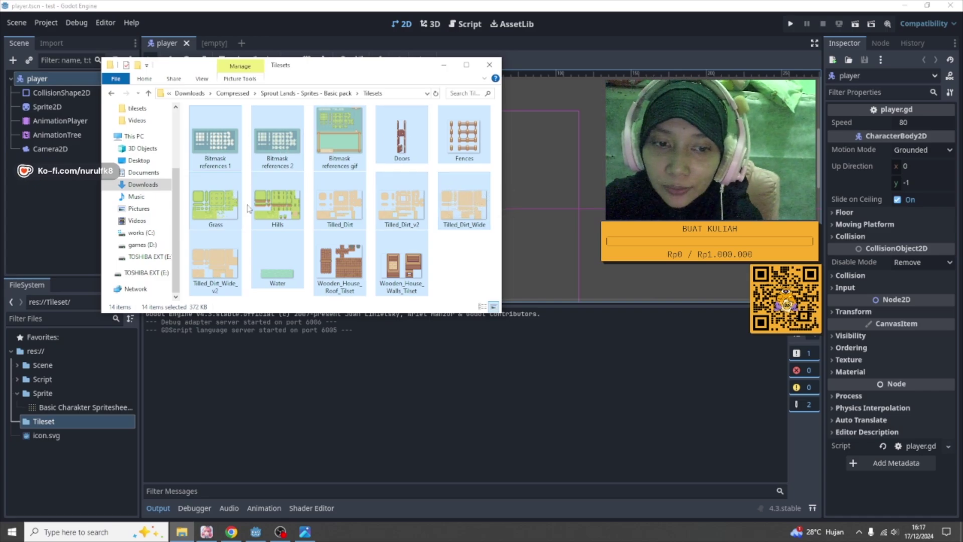
left_click(142, 245)
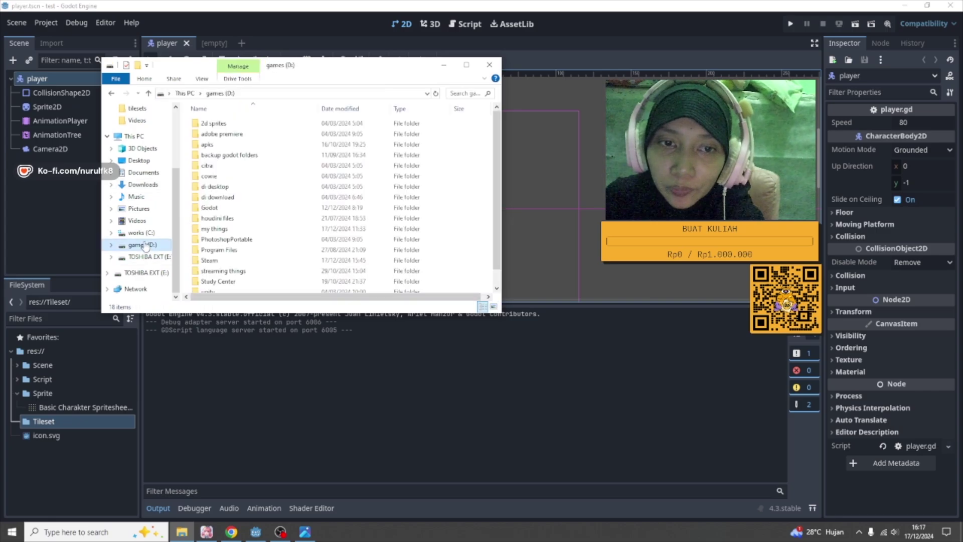
double_click(232, 216)
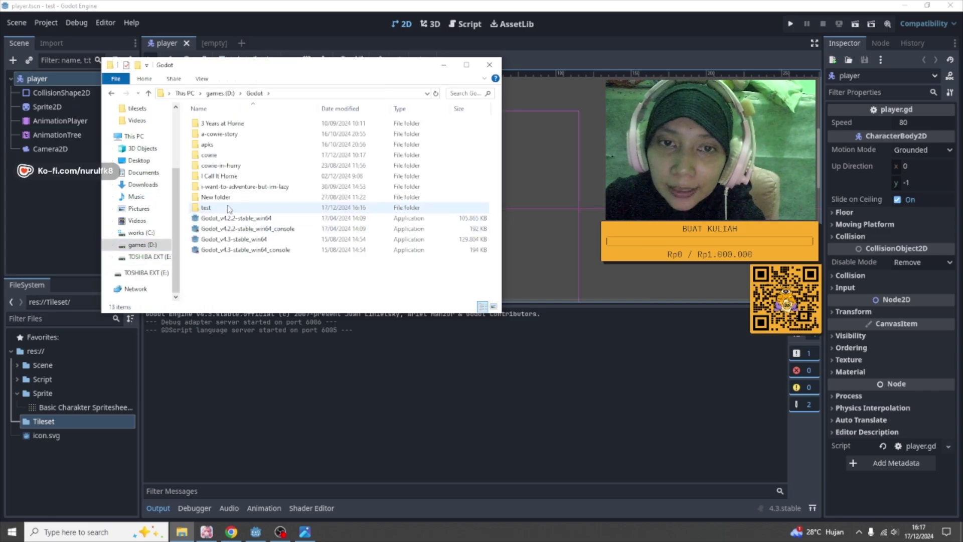
double_click(230, 207)
double_click(209, 166)
right_click(315, 167)
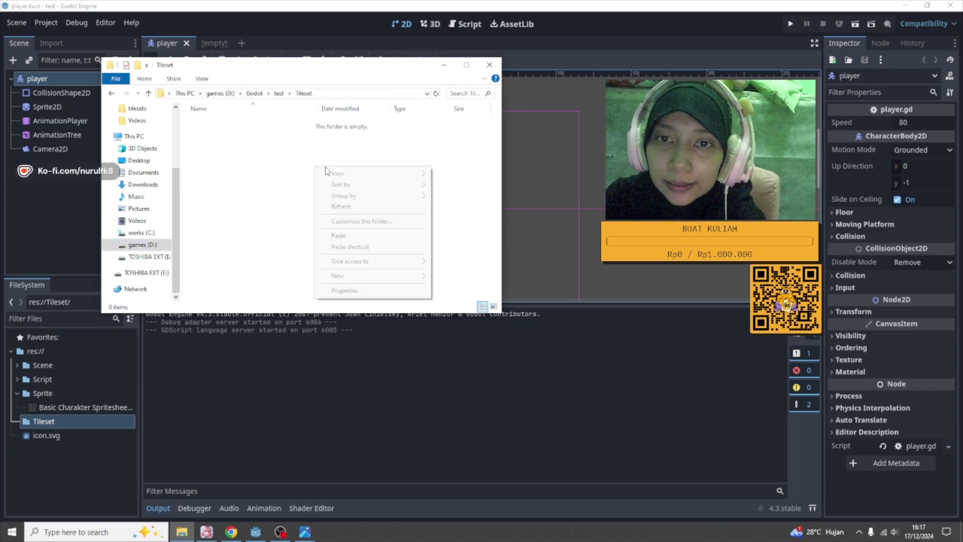
left_click(351, 236)
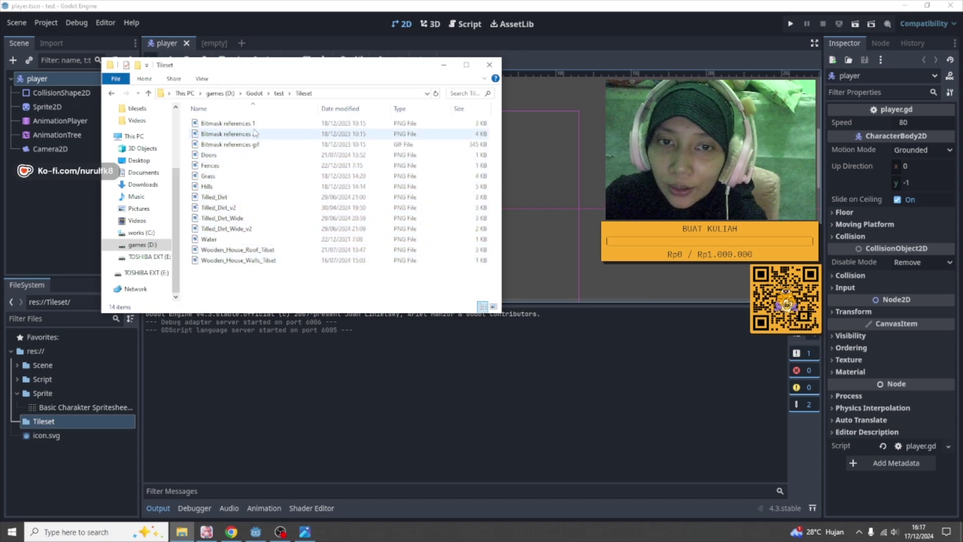
Switch back to Godot and look through the imported images in the Tileset folder
left_click(283, 383)
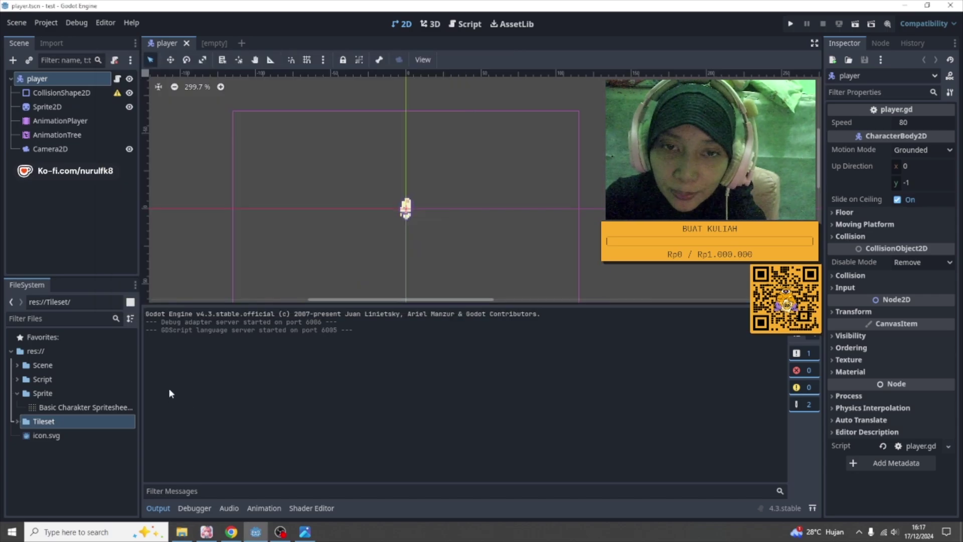
left_click(17, 421)
scroll(97, 429, "down", 3)
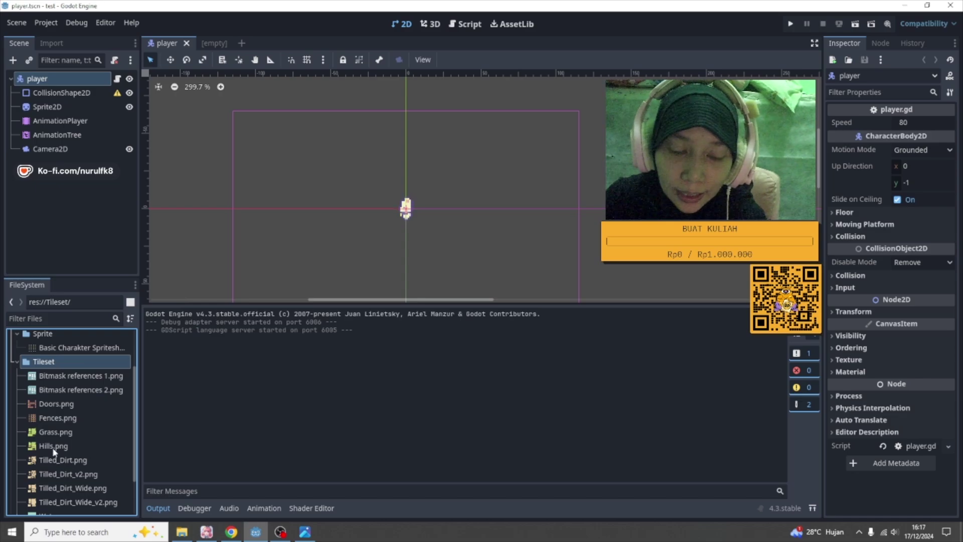
left_click(56, 407)
scroll(71, 446, "down", 3)
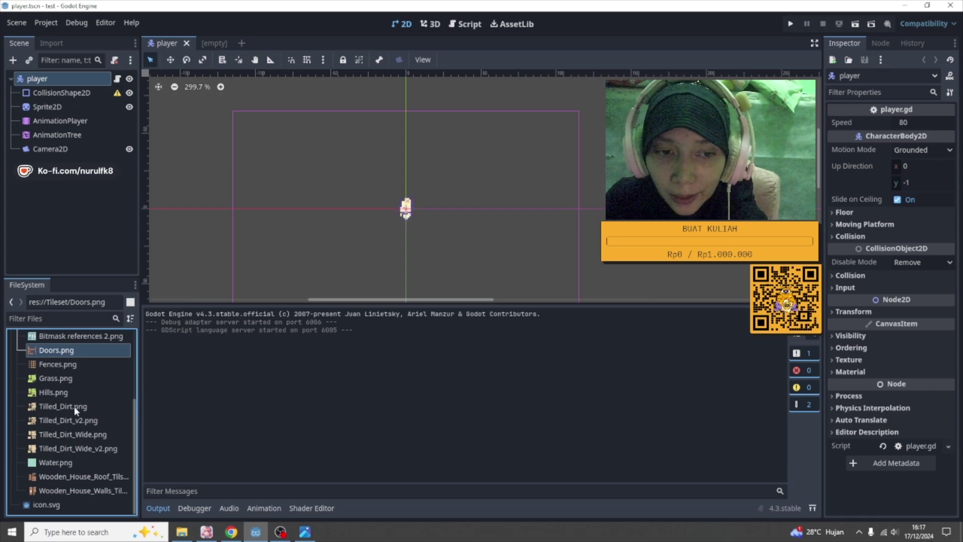
scroll(74, 406, "up", 2)
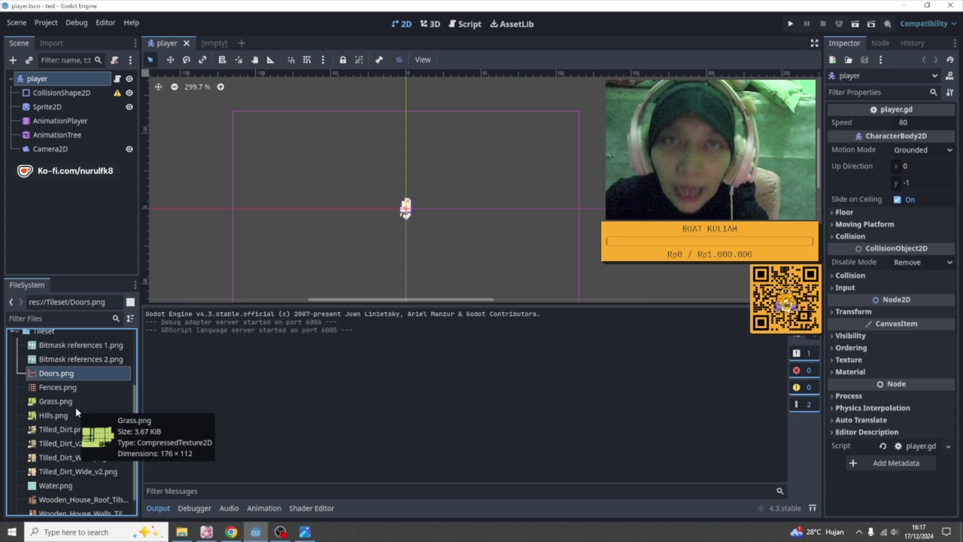
mouse_move(77, 408)
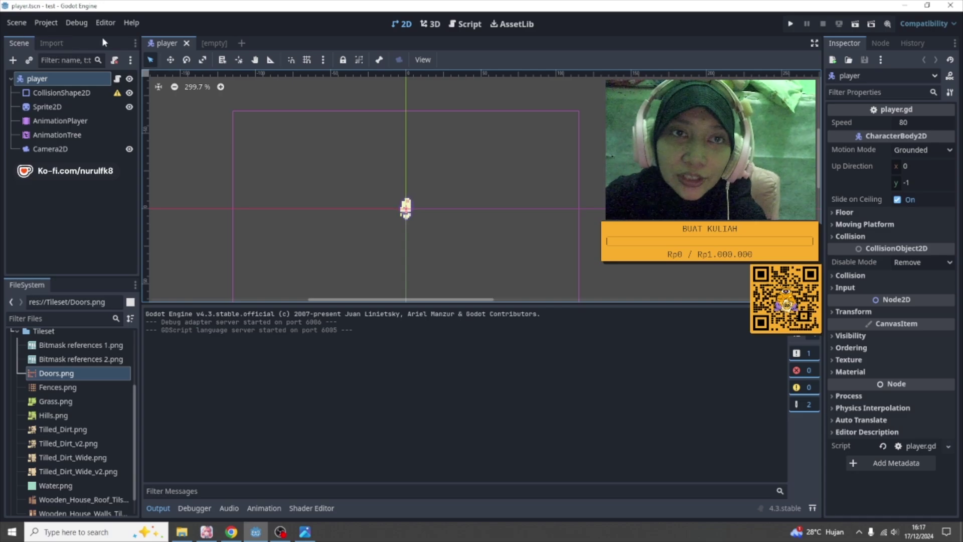
Open a new empty scene alongside the player scene
left_click(17, 22)
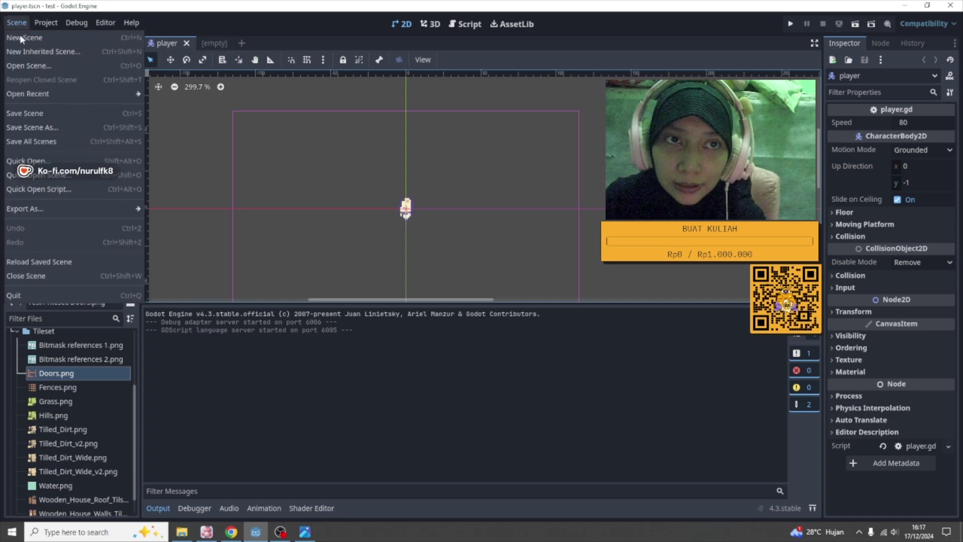
left_click(52, 37)
left_click(203, 45)
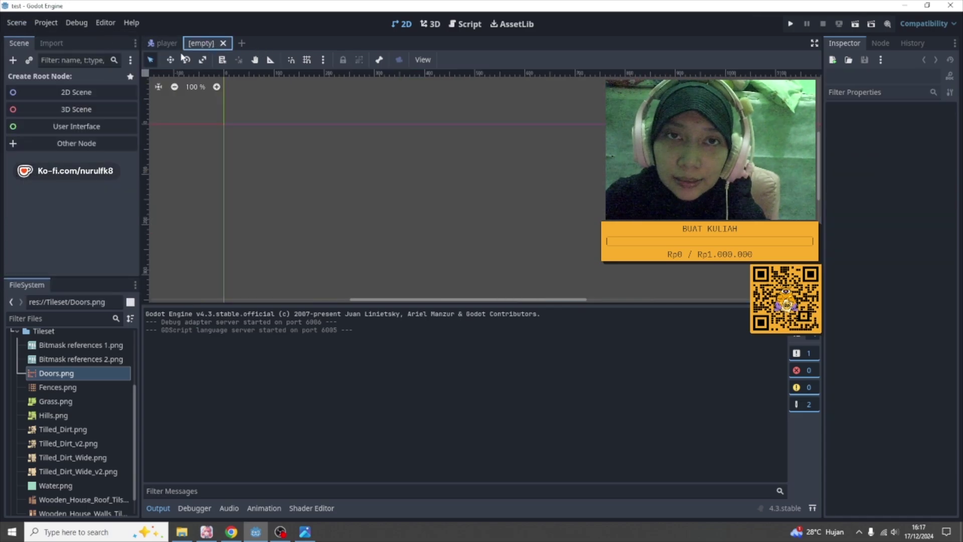
left_click(163, 43)
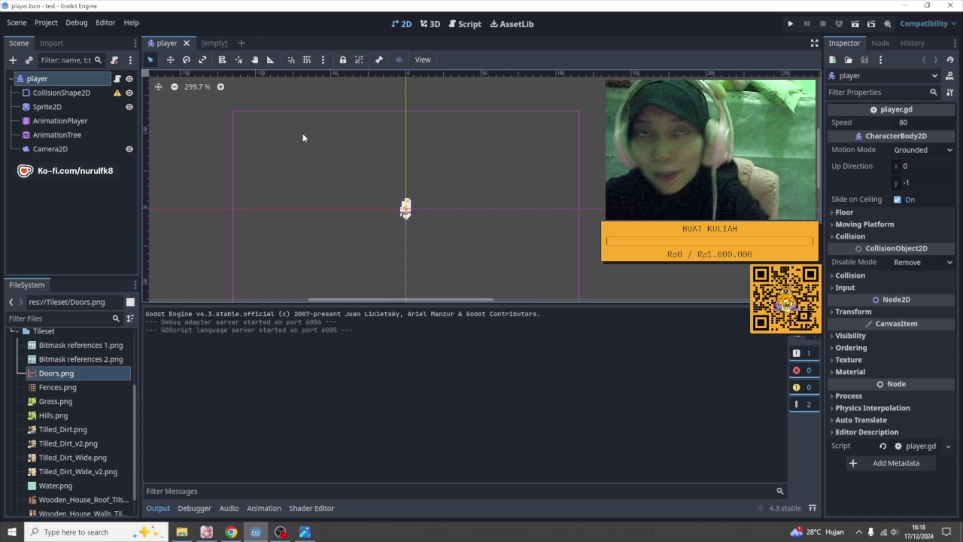
left_click(215, 47)
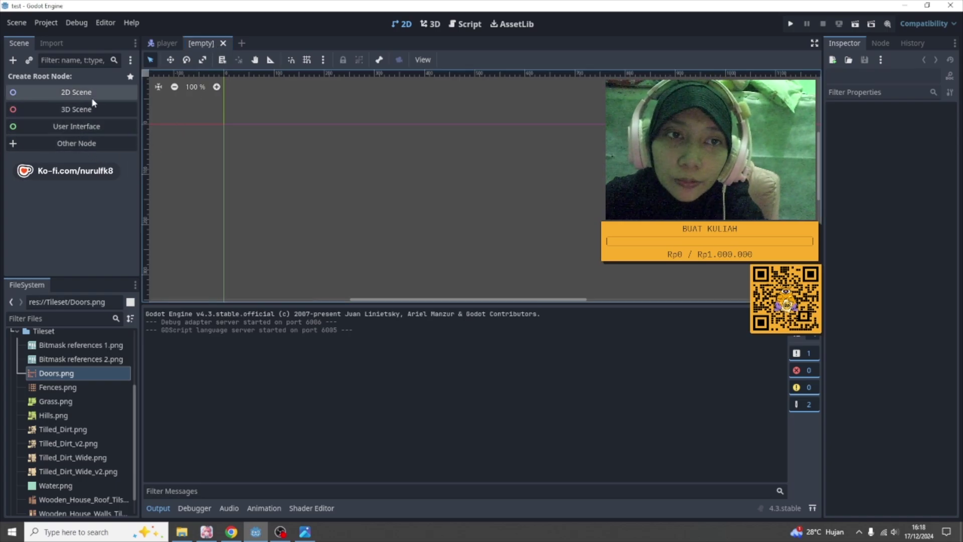
Search the node types for "tile" and create a TileMapLayer as the empty scene's root node
left_click(92, 146)
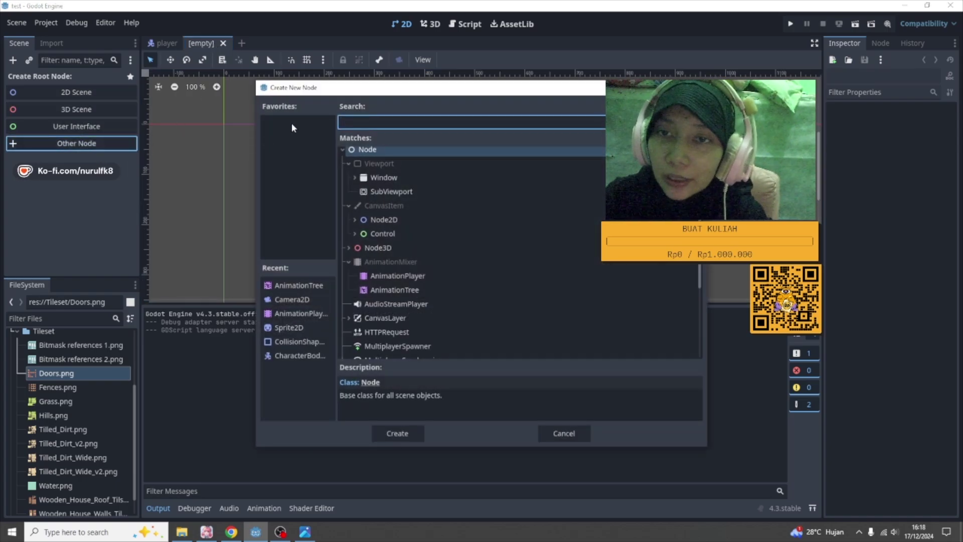
type("tile")
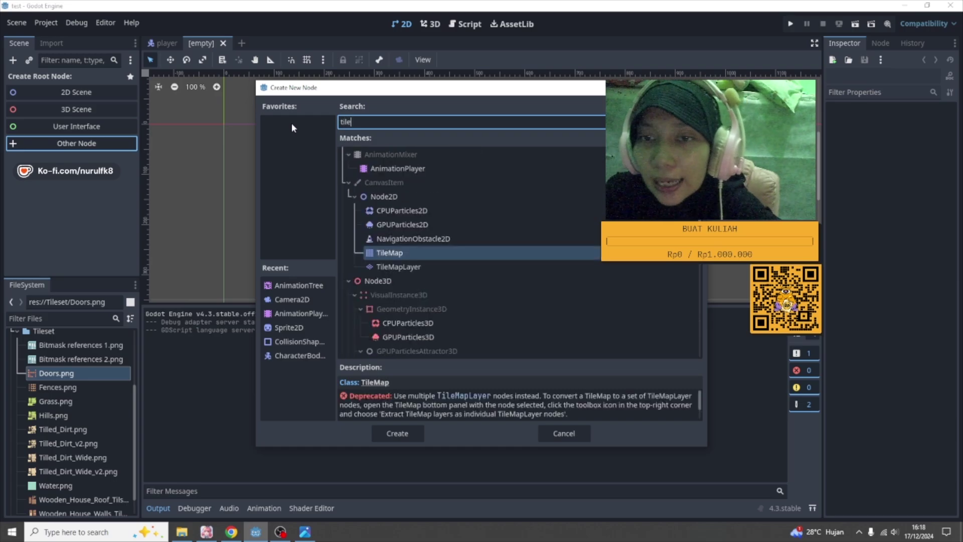
left_click(428, 254)
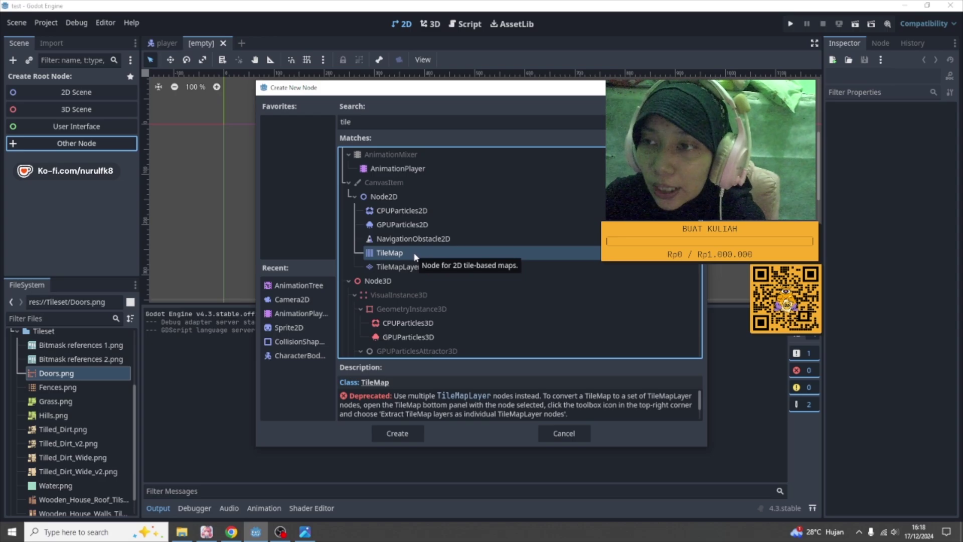
left_click(384, 269)
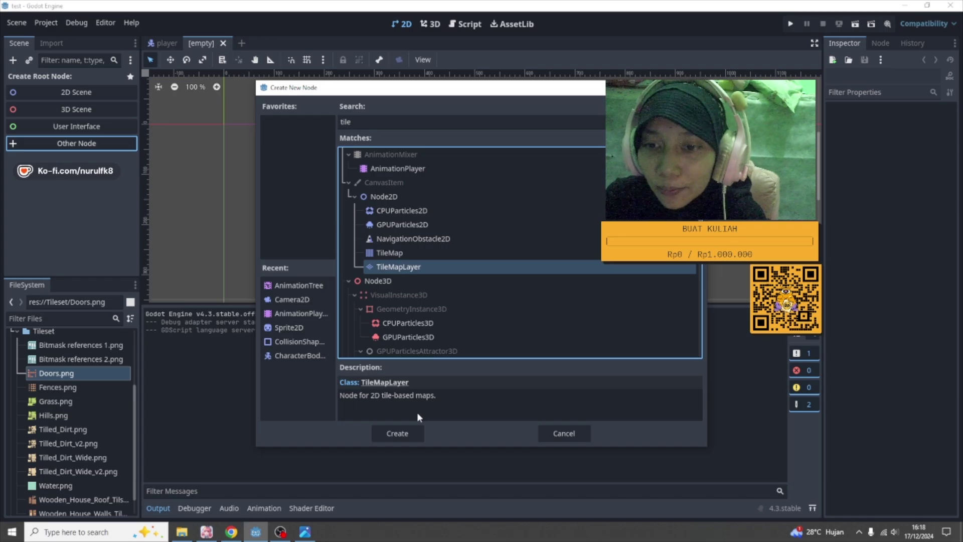
left_click(411, 433)
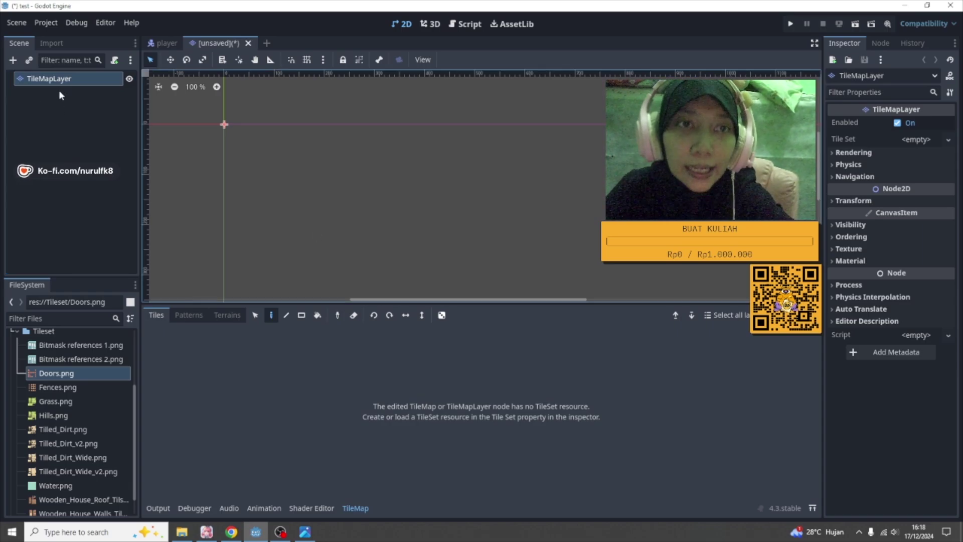
Rename the TileMapLayer root node to Background and assign a new TileSet to it
double_click(68, 80)
type("Ba")
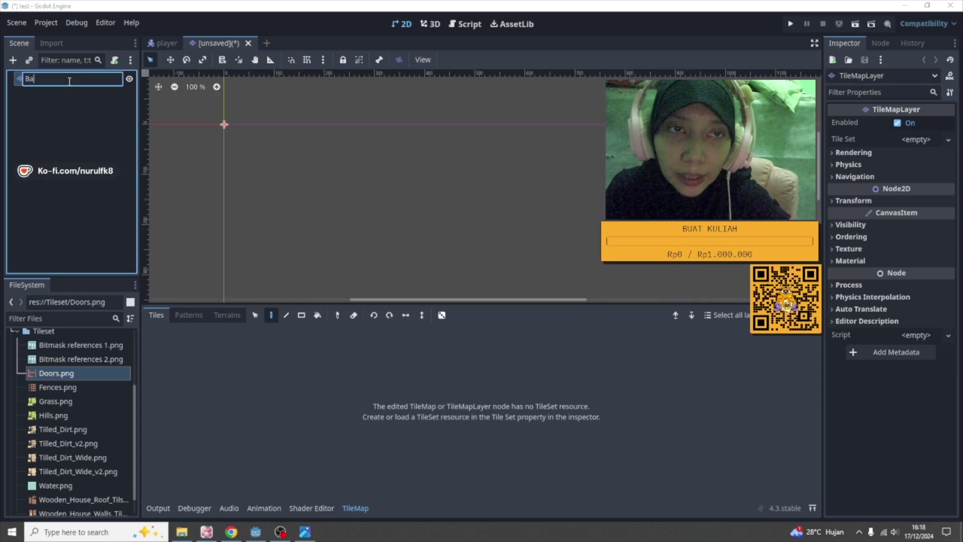
type("ckground")
key("Return")
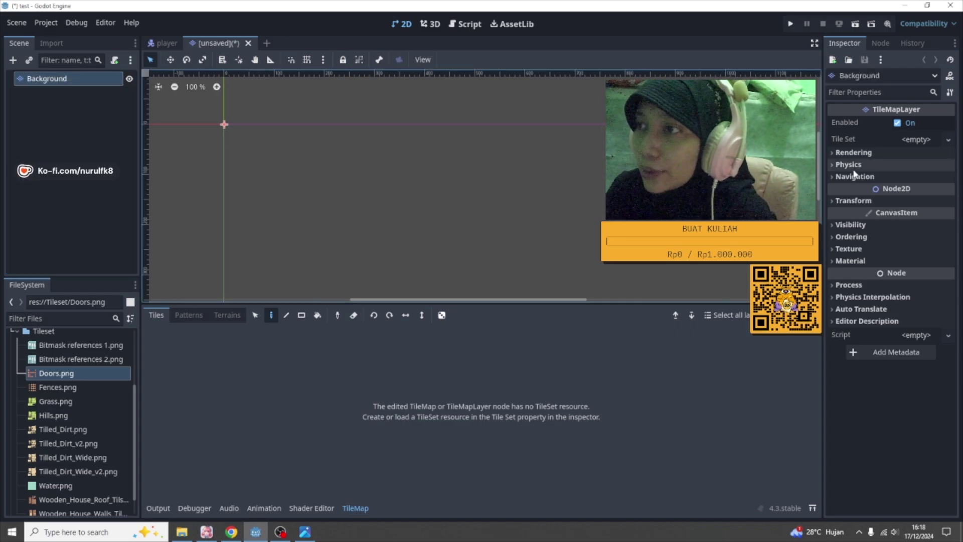
left_click(923, 140)
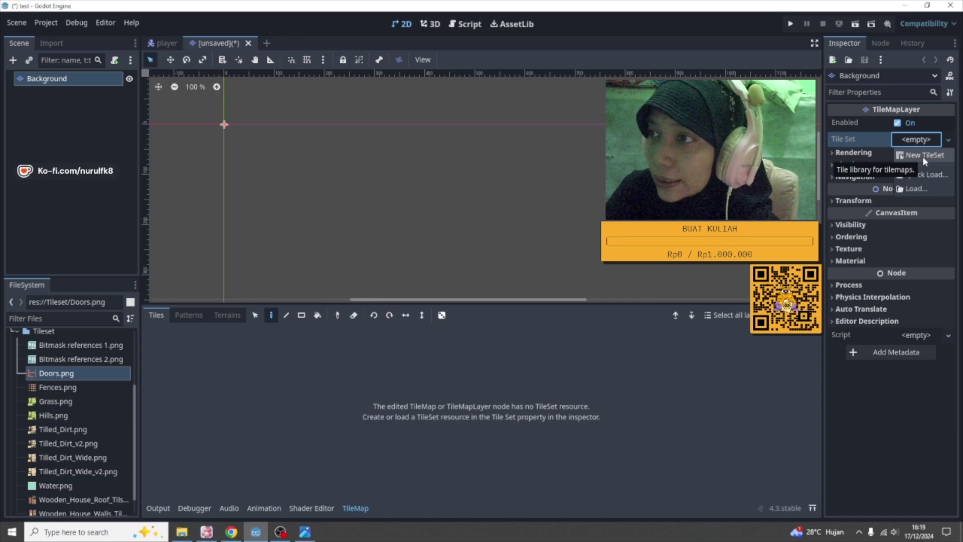
left_click(923, 156)
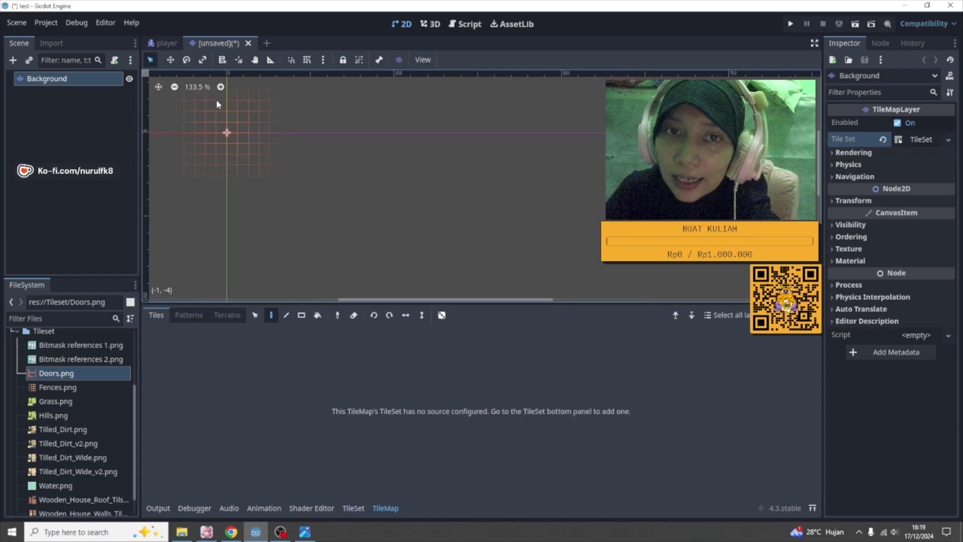
Expand the Rendering properties of the Background TileMapLayer
scroll(221, 115, "up", 3)
middle_click_drag(242, 166, 411, 217)
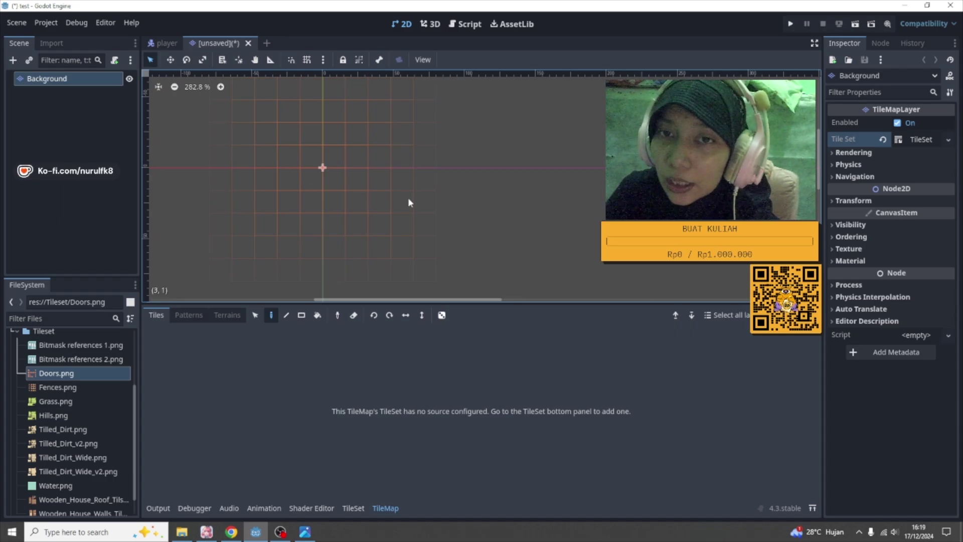
left_click(886, 153)
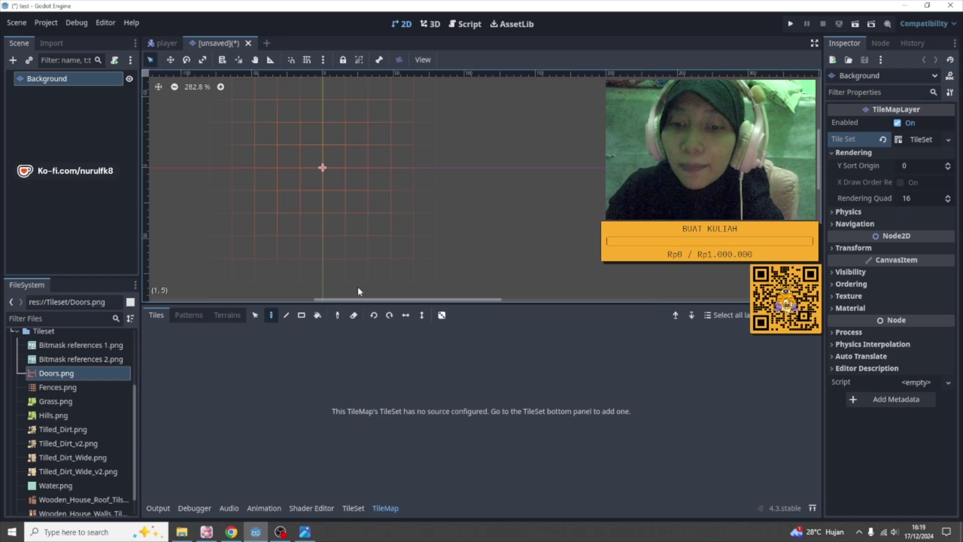
Switch to the image viewer to examine the tiles in Grass.png, and open Calculator beside the image
left_click(305, 532)
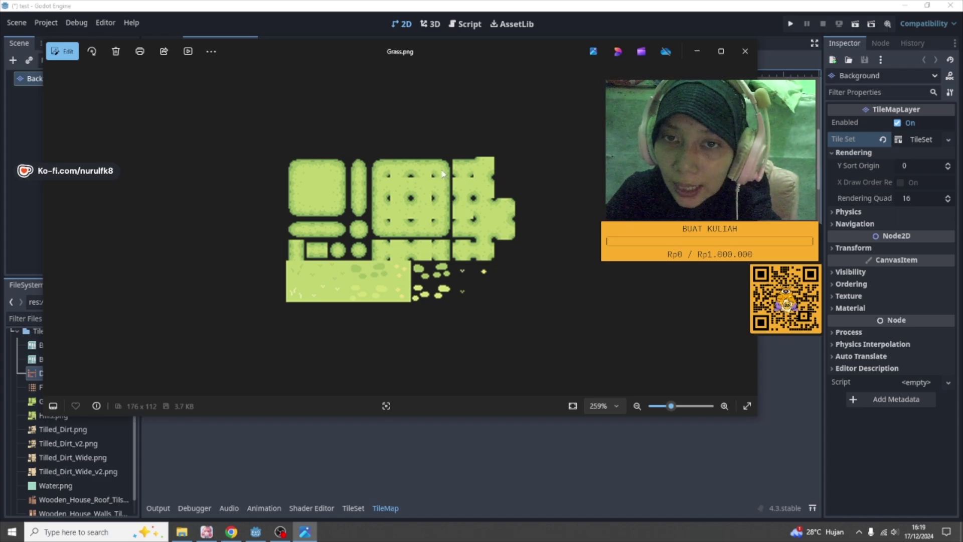
scroll(480, 260, "up", 3)
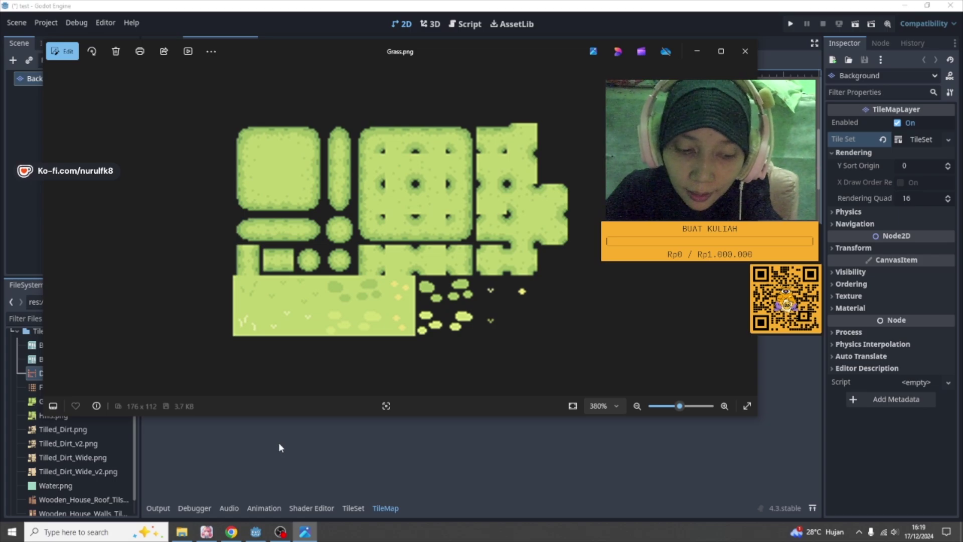
key("super+r")
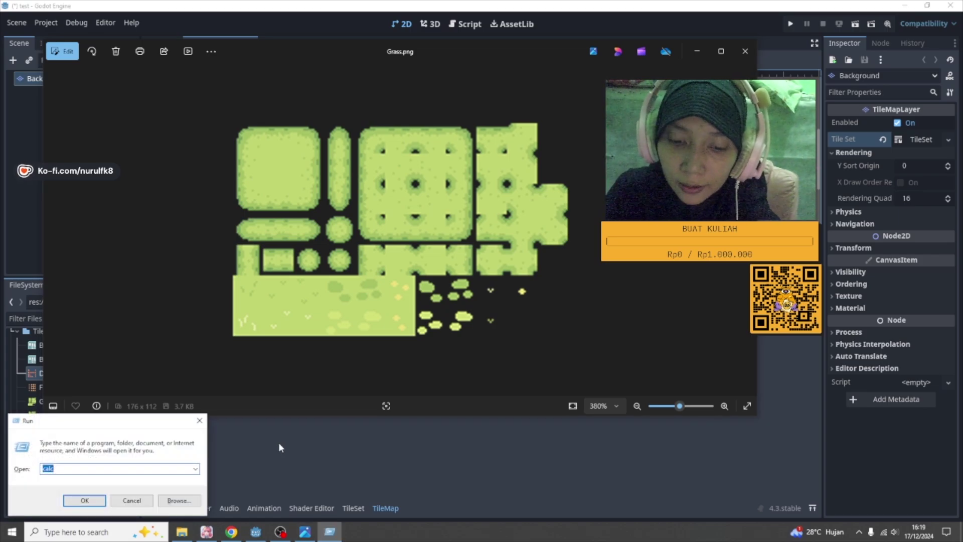
key("Return")
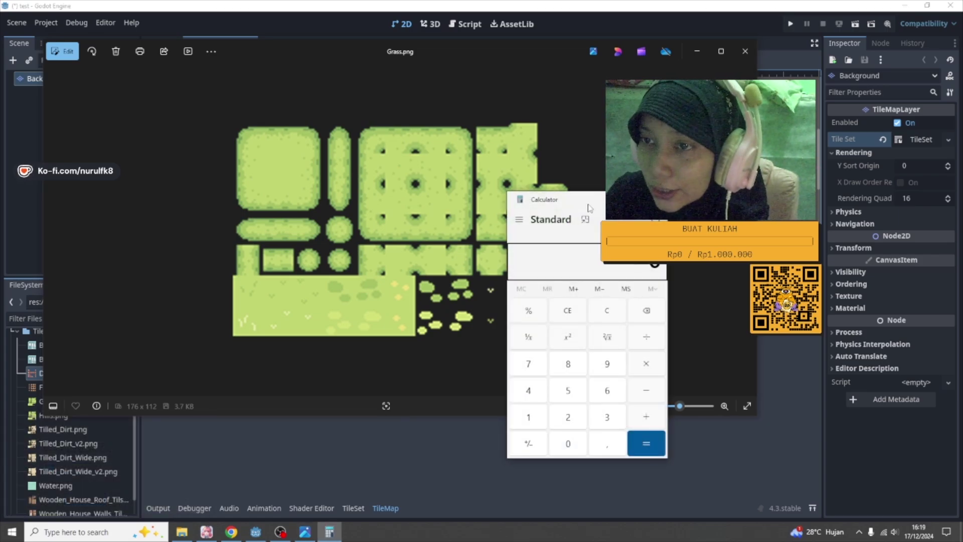
left_click_drag(589, 208, 719, 116)
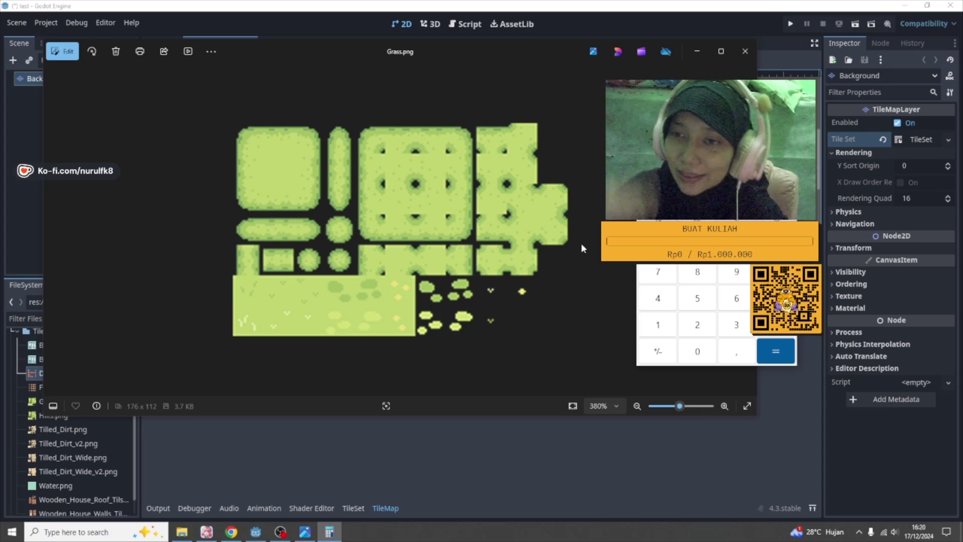
left_click(555, 134)
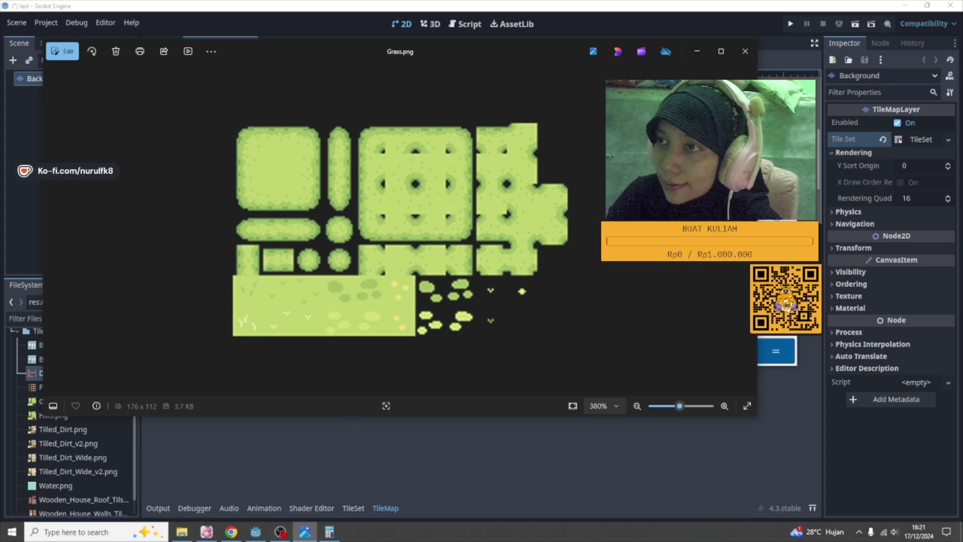
key("alt+Tab")
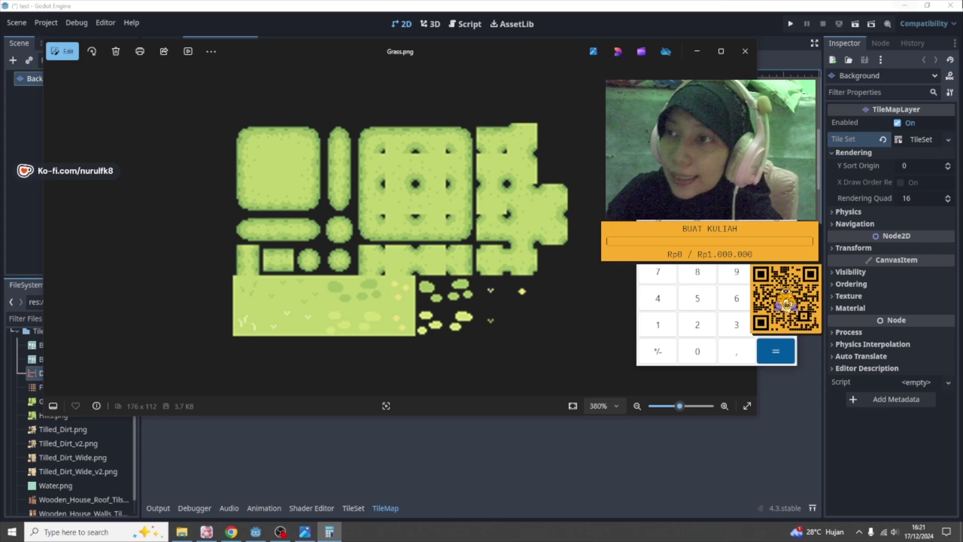
left_click(740, 111)
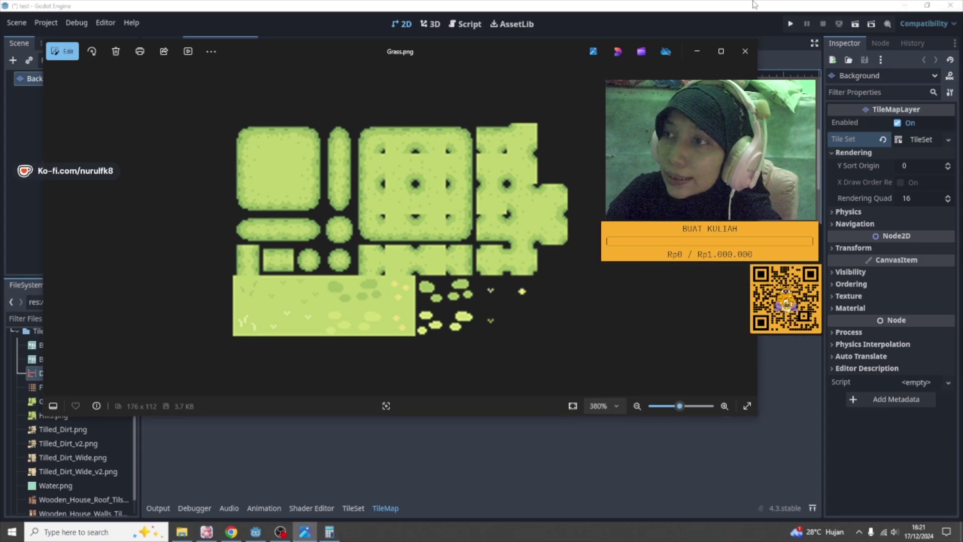
Switch back to Godot and set the Background layer's Rendering Quadrant Size to 16
left_click(742, 5)
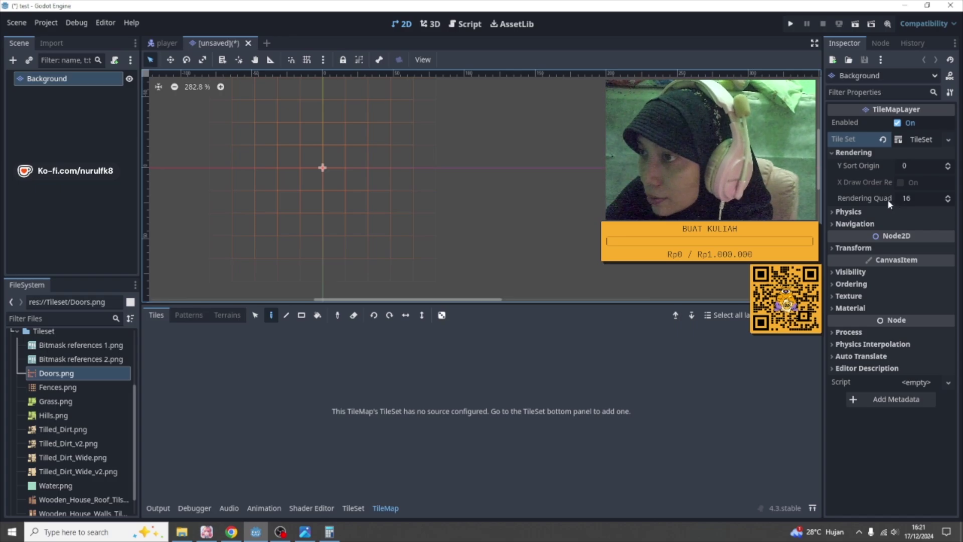
mouse_move(884, 201)
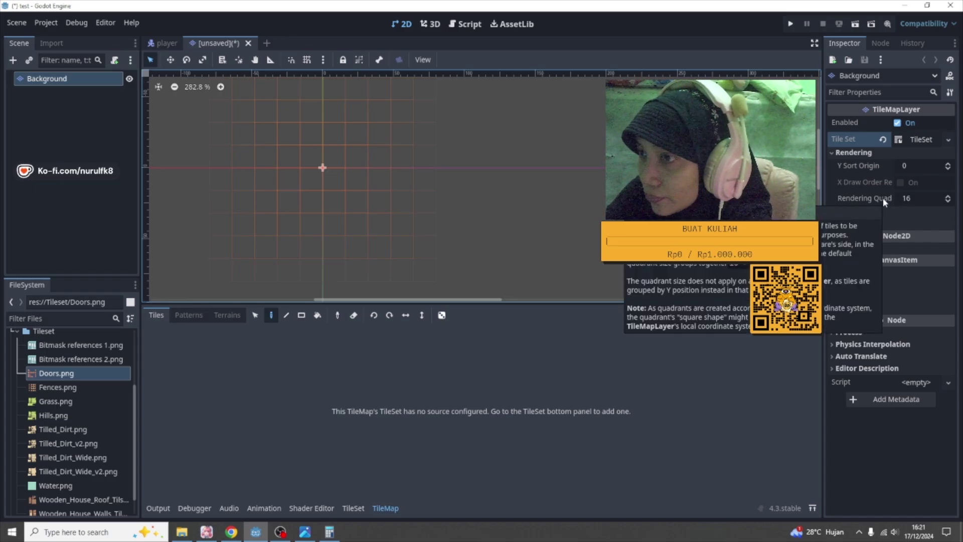
left_click(909, 199)
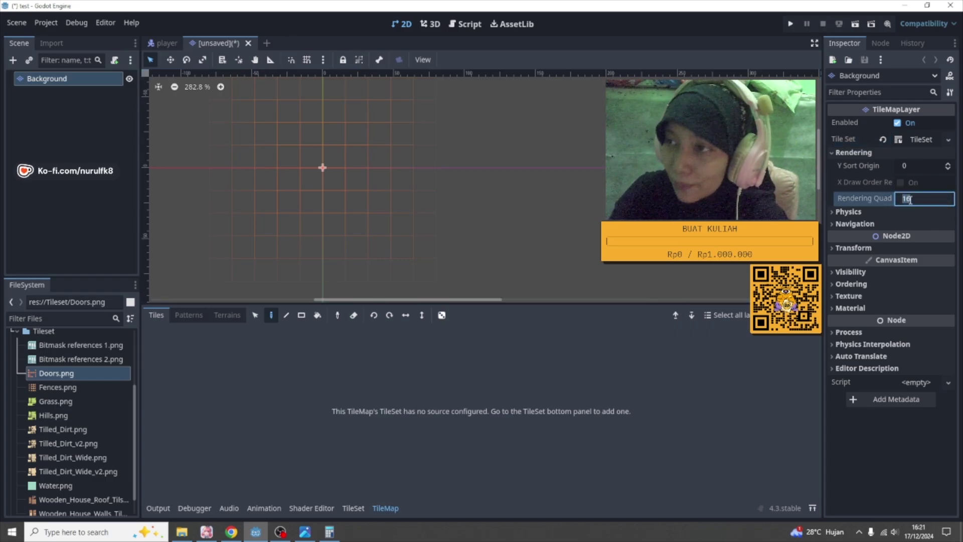
type("16")
key("Return")
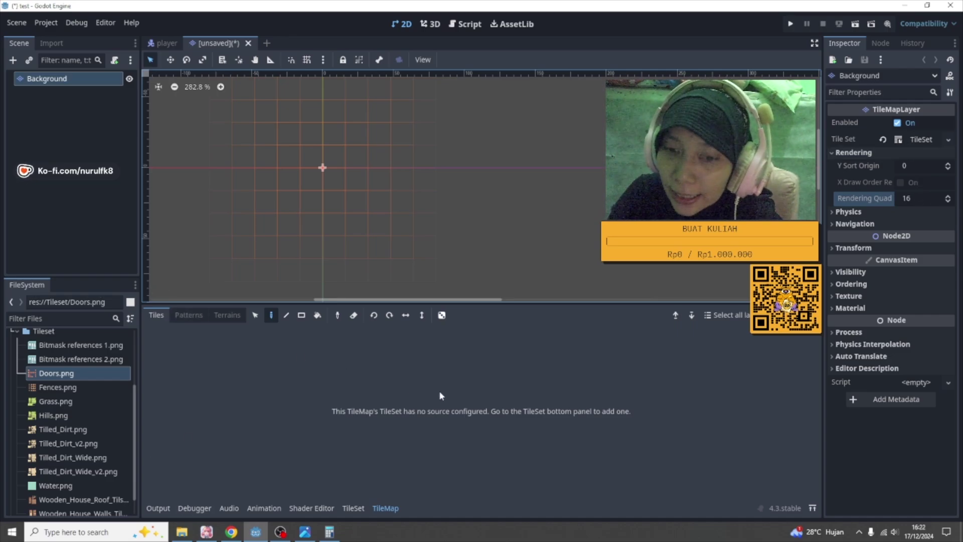
Add Grass.png from the Tileset folder as an atlas source in the TileSet, creating tiles automatically from its non-transparent regions
left_click(353, 508)
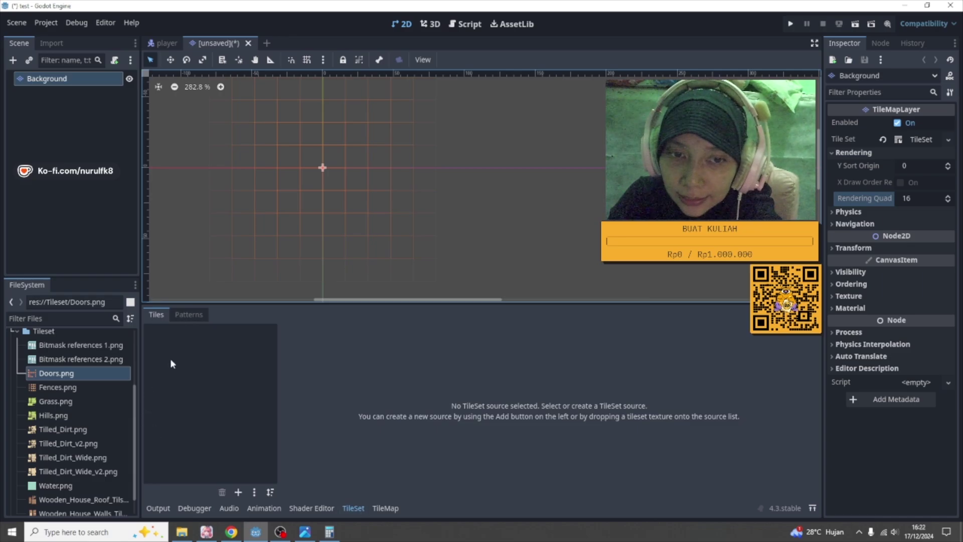
left_click(161, 314)
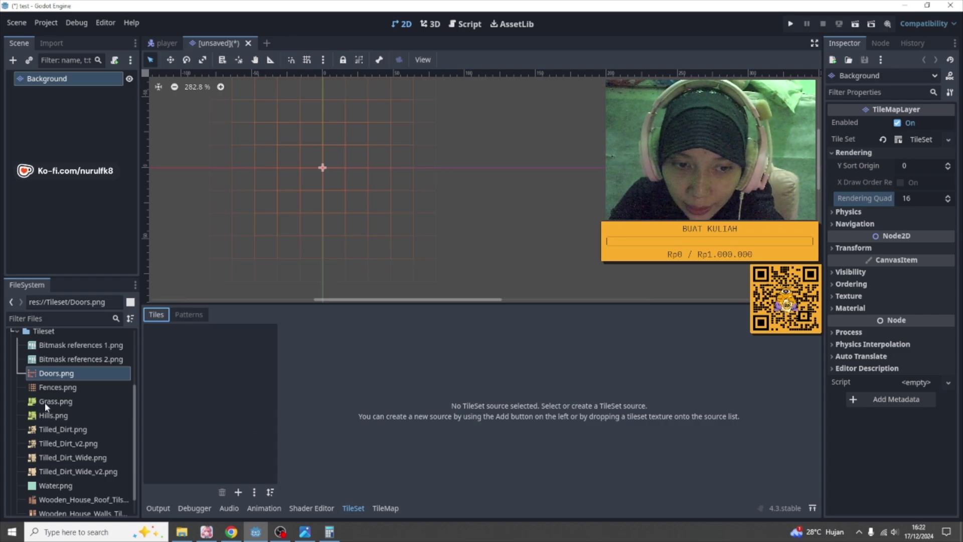
mouse_move(44, 402)
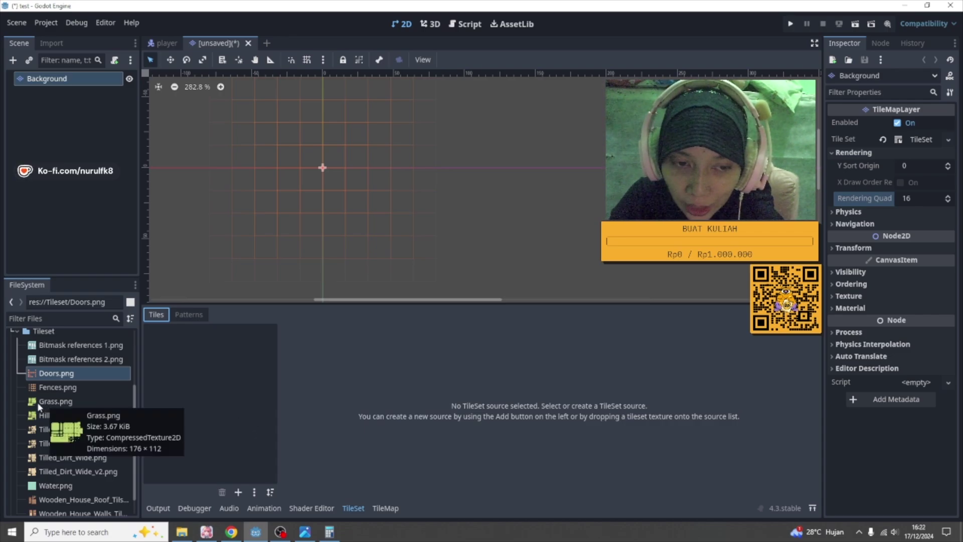
left_click_drag(37, 402, 201, 371)
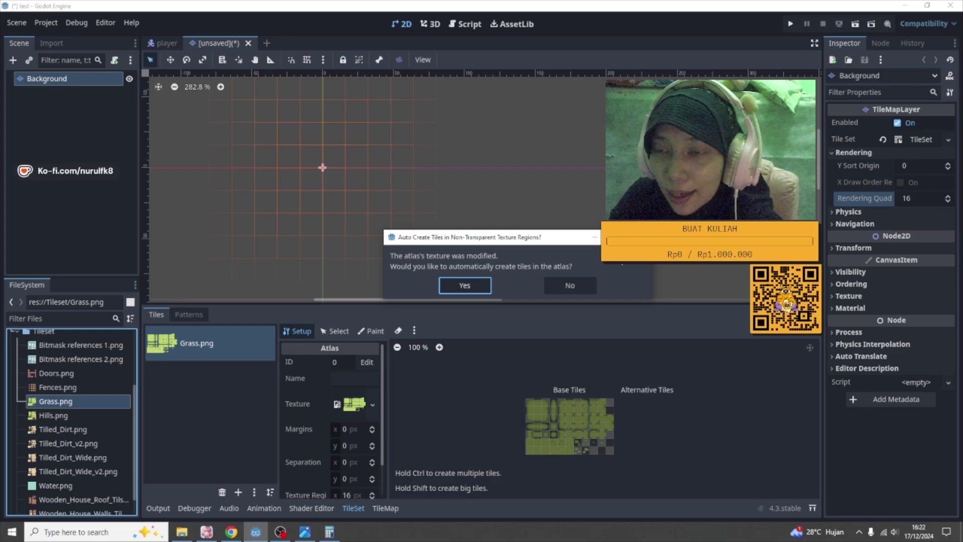
left_click(465, 286)
Try creating extra tiles in the empty cells along the Grass.png atlas's right edge, plus one two-cell-wide tile in its bottom-right corner
scroll(607, 435, "up", 5)
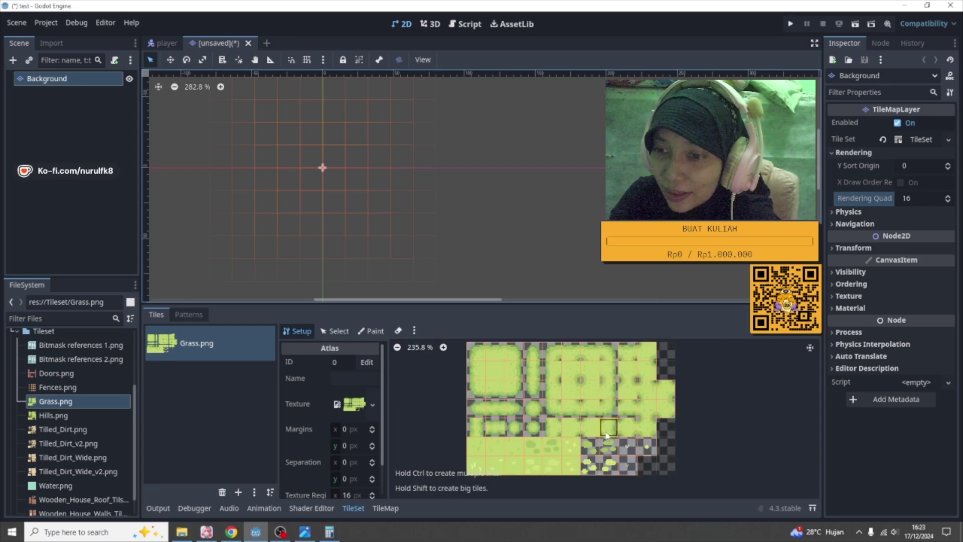
middle_click_drag(607, 435, 551, 444)
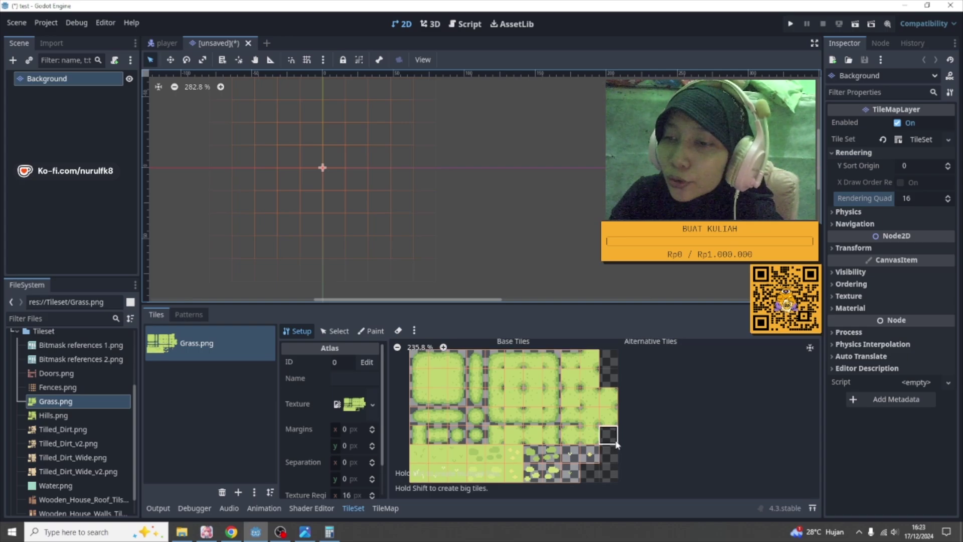
middle_click_drag(616, 444, 615, 456)
left_click(609, 372)
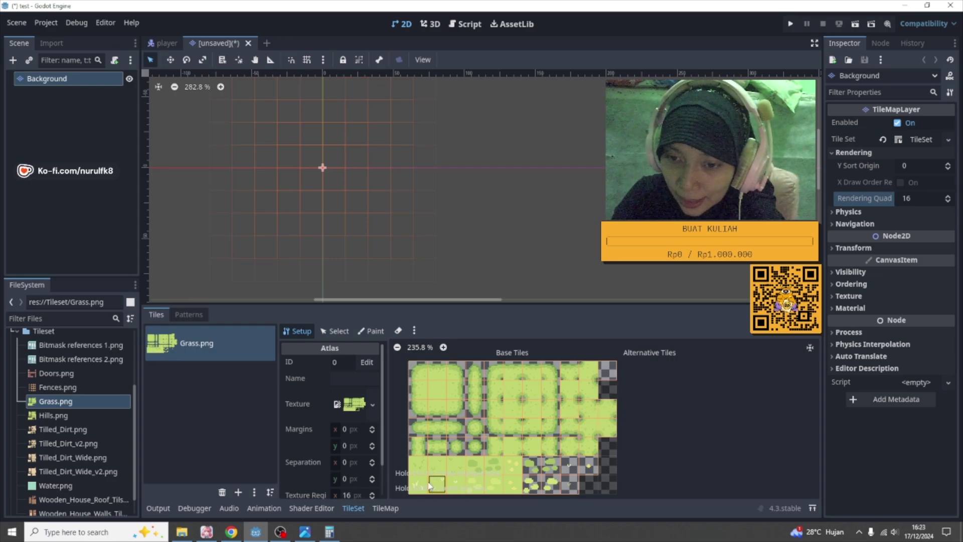
middle_click_drag(437, 465, 470, 415)
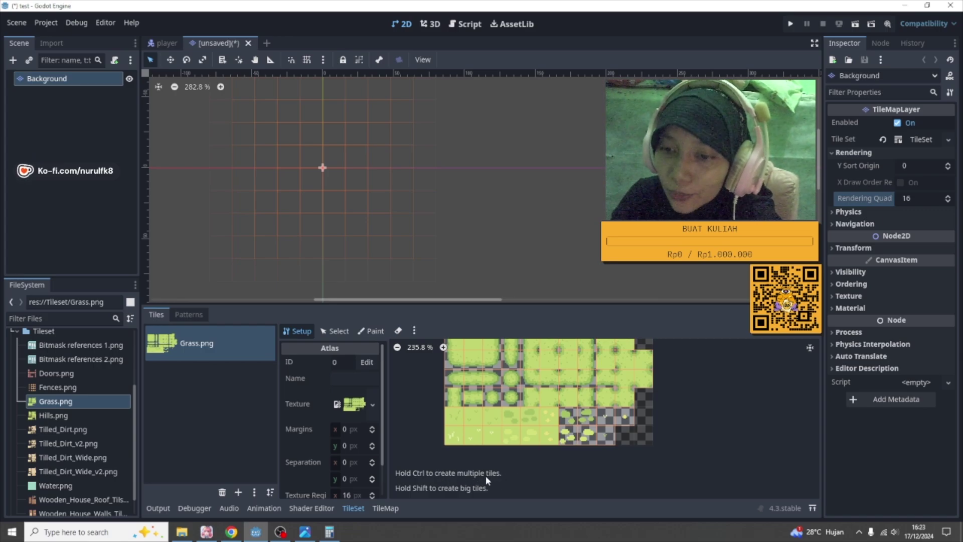
middle_click_drag(664, 447, 592, 460)
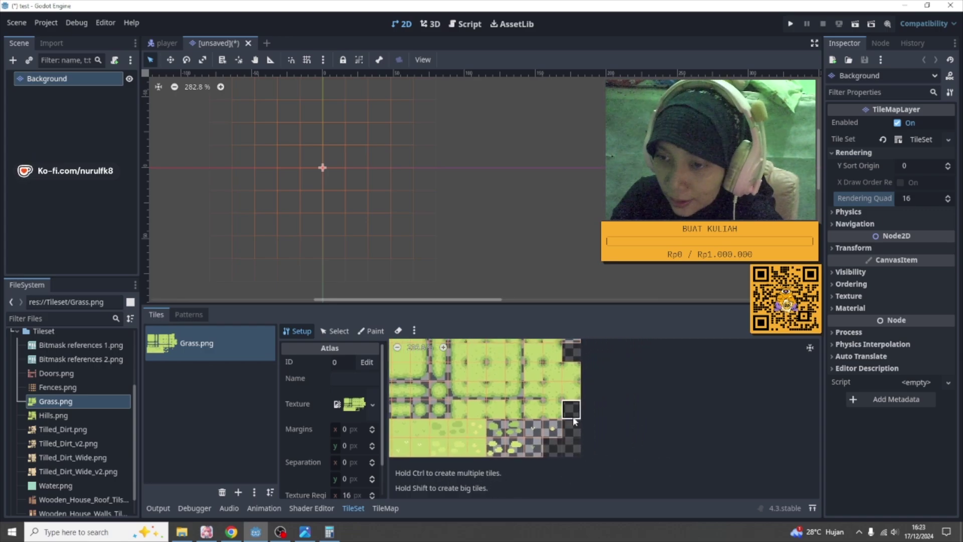
scroll(599, 417, "up", 1)
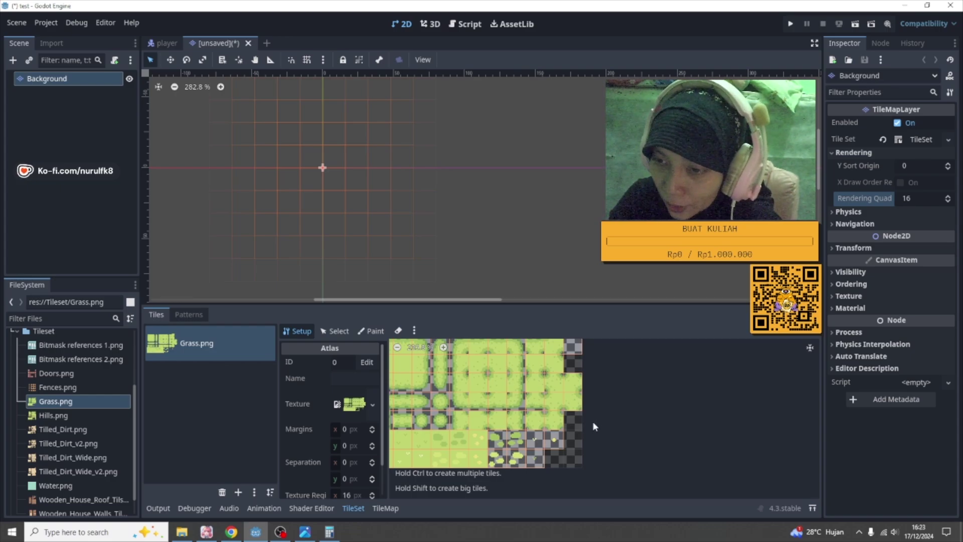
left_click(573, 420)
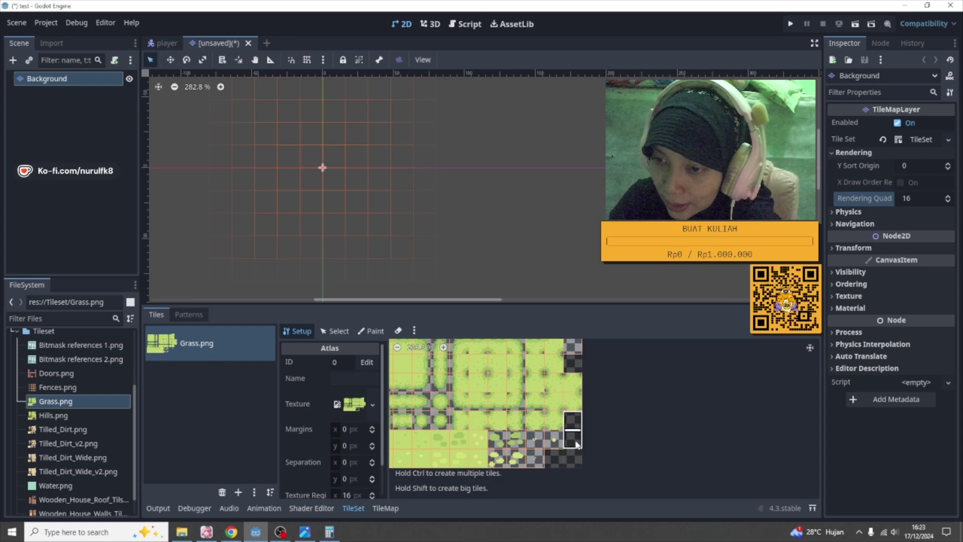
left_click_drag(576, 440, 576, 442, "ctrl")
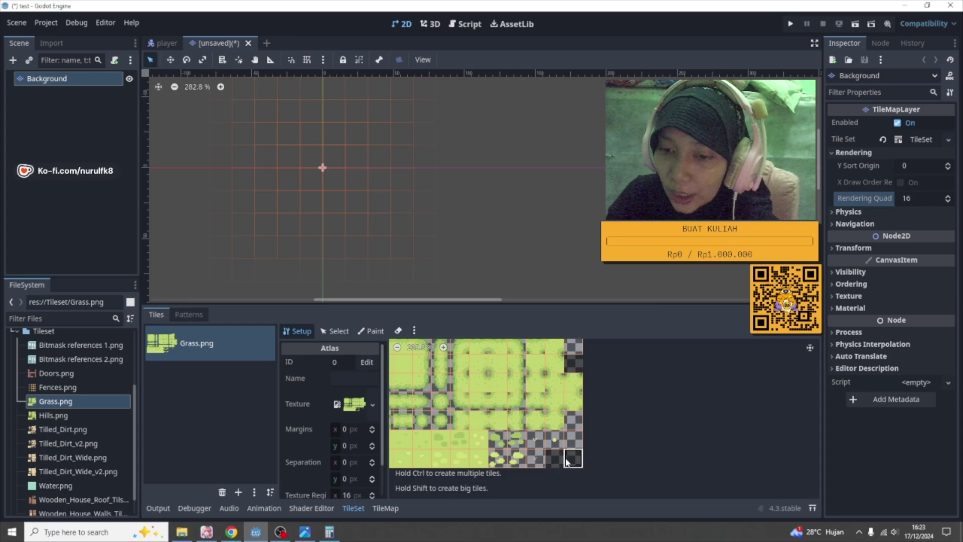
left_click_drag(559, 458, 580, 458, "shift")
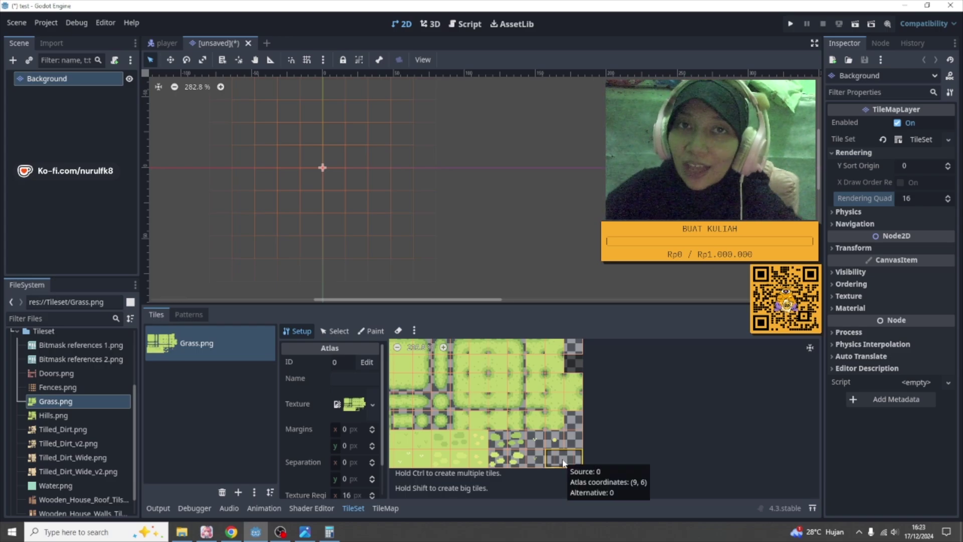
Undo the manually created tiles in the empty cells of the Grass.png atlas
key("ctrl+z")
key("ctrl+z")
key("ctrl+z")
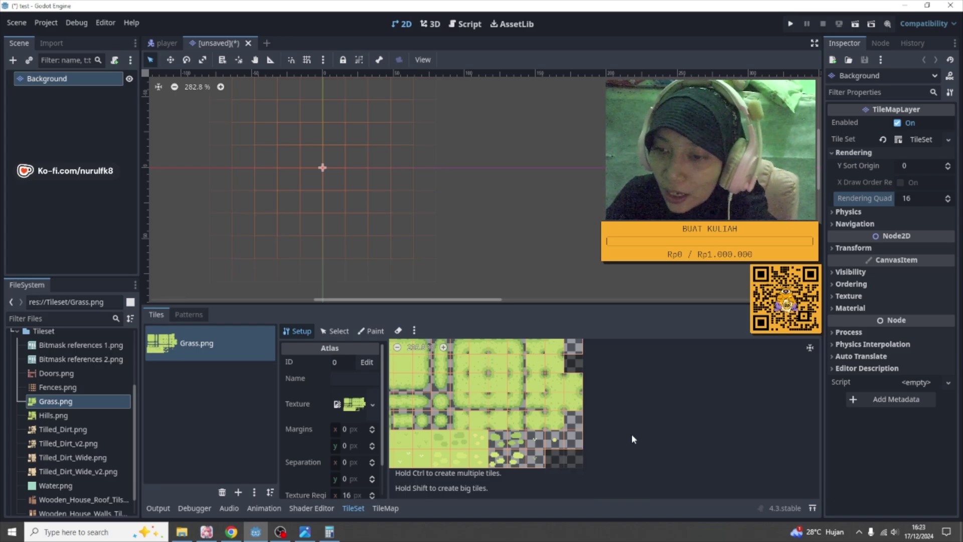
middle_click_drag(626, 400, 627, 421)
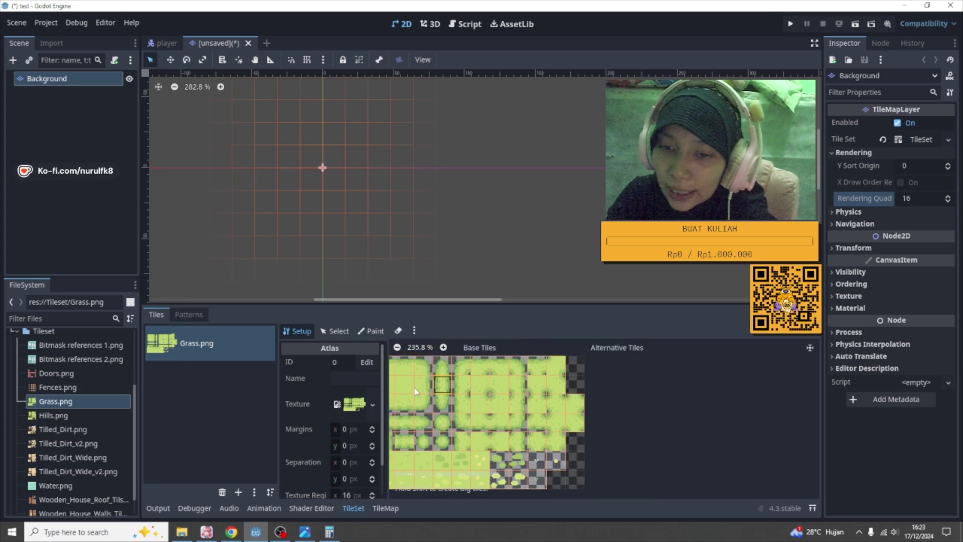
middle_click_drag(442, 404, 482, 382)
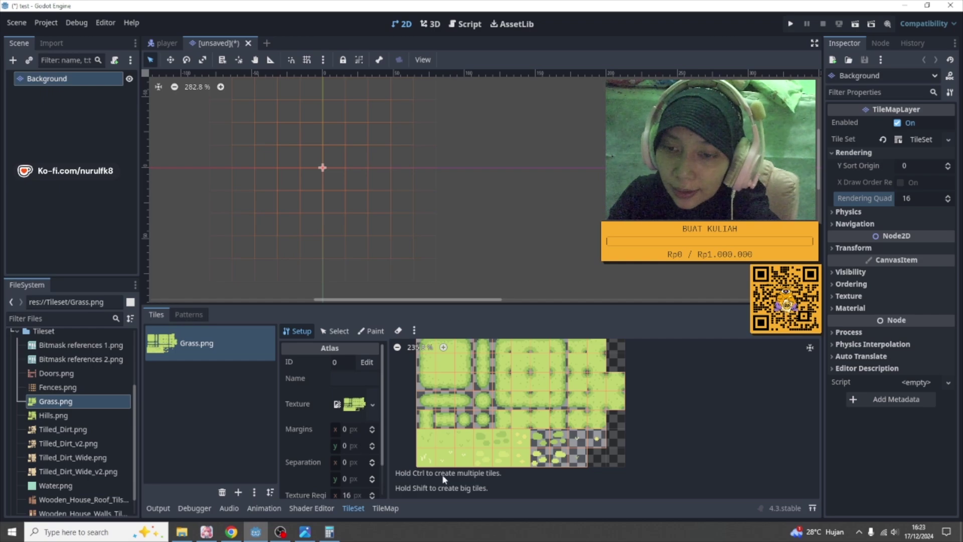